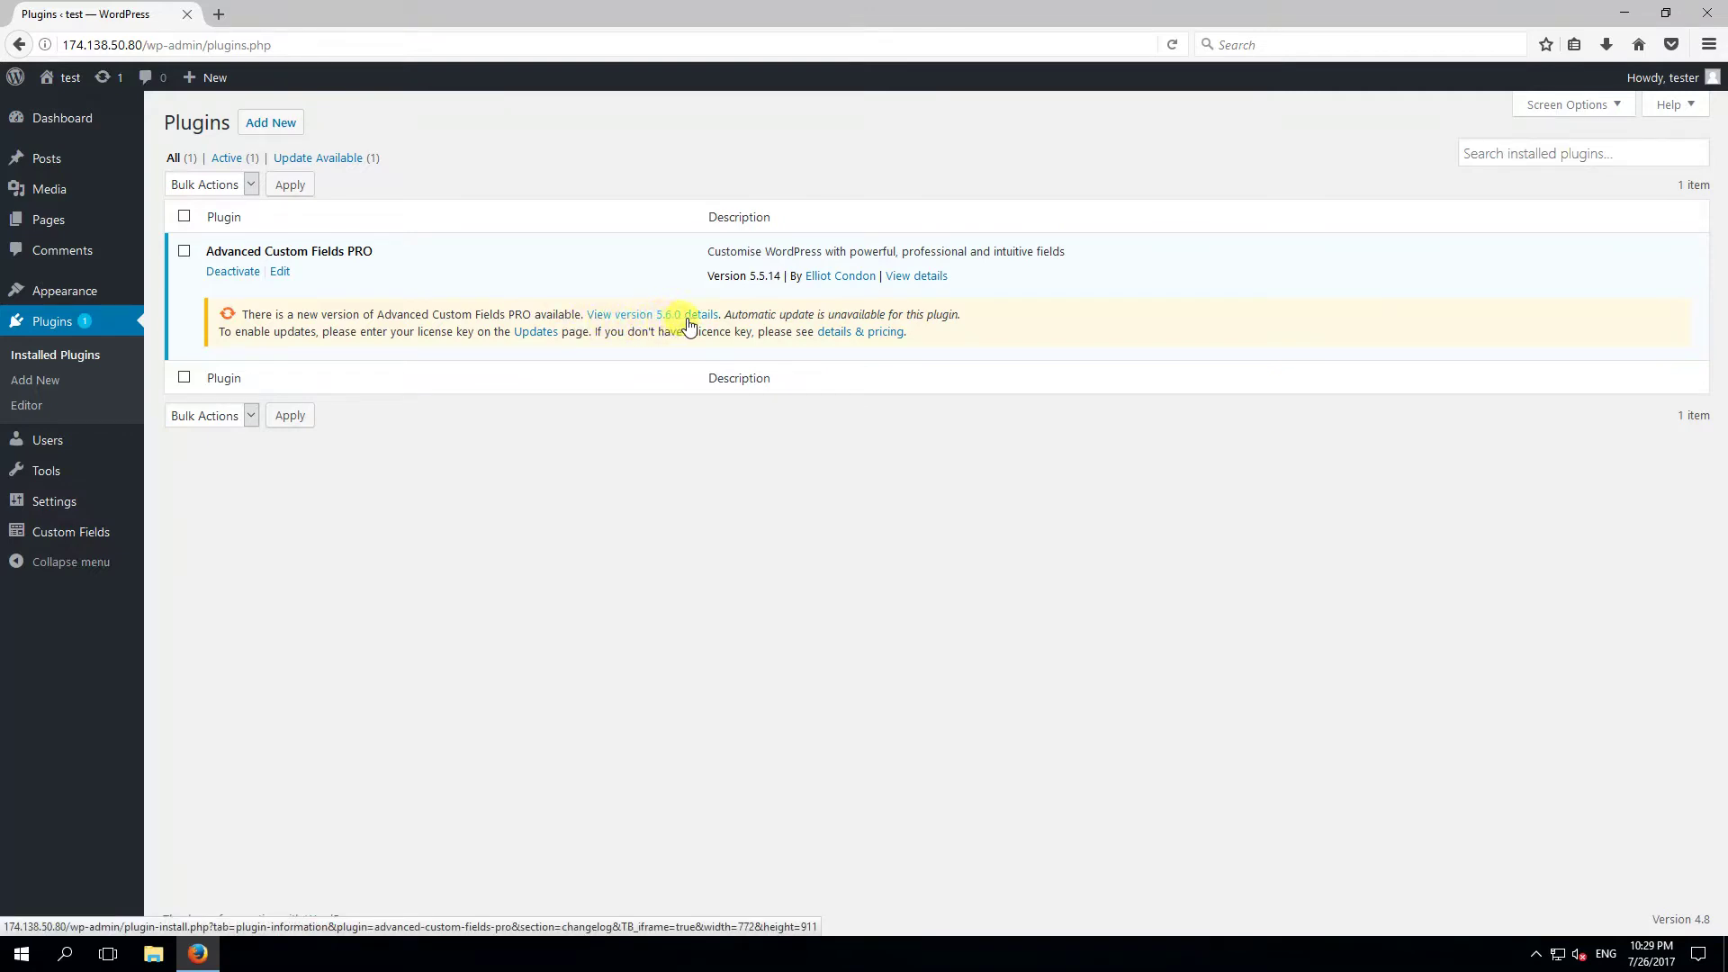
# Read the notice about automatic updates under Advanced Custom Fields PRO in the installed plugins list.
pyautogui.moveTo(726, 316); pyautogui.dragTo(959, 316)
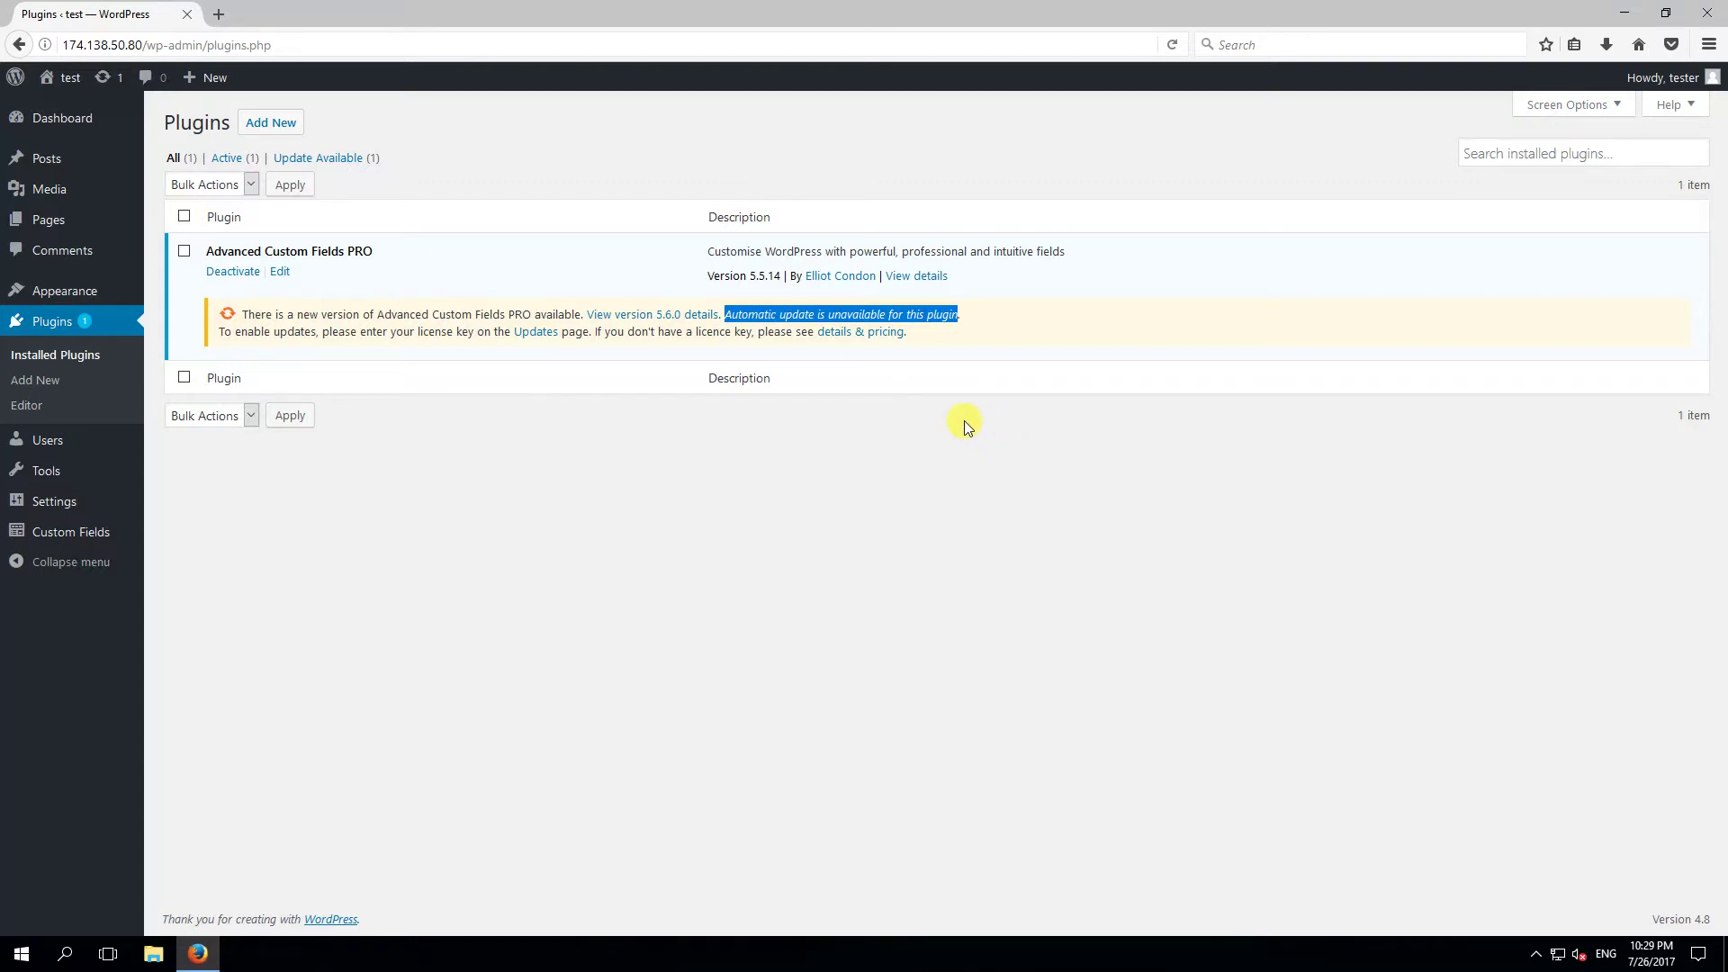
pyautogui.click(909, 412)
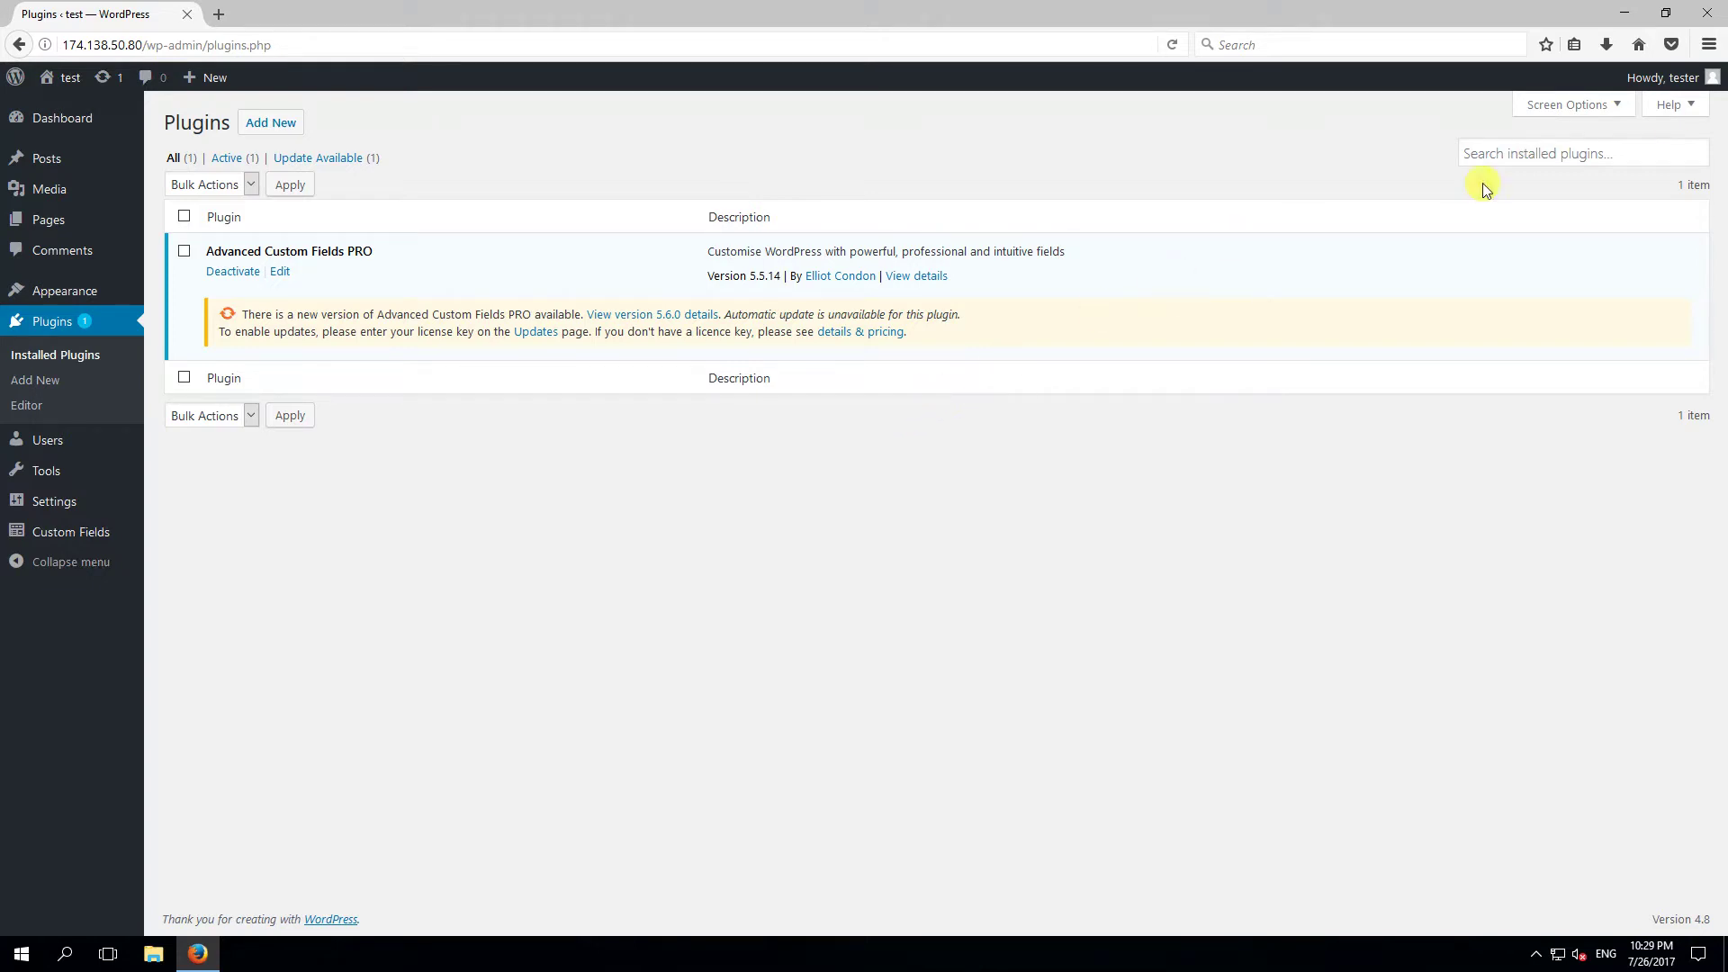
# Extract the advanced-custom-fields-pro.5.6.0 archive directly onto the desktop with 7-Zip and place the extracted folder below the archive.
pyautogui.click(1626, 14)
pyautogui.click(580, 32)
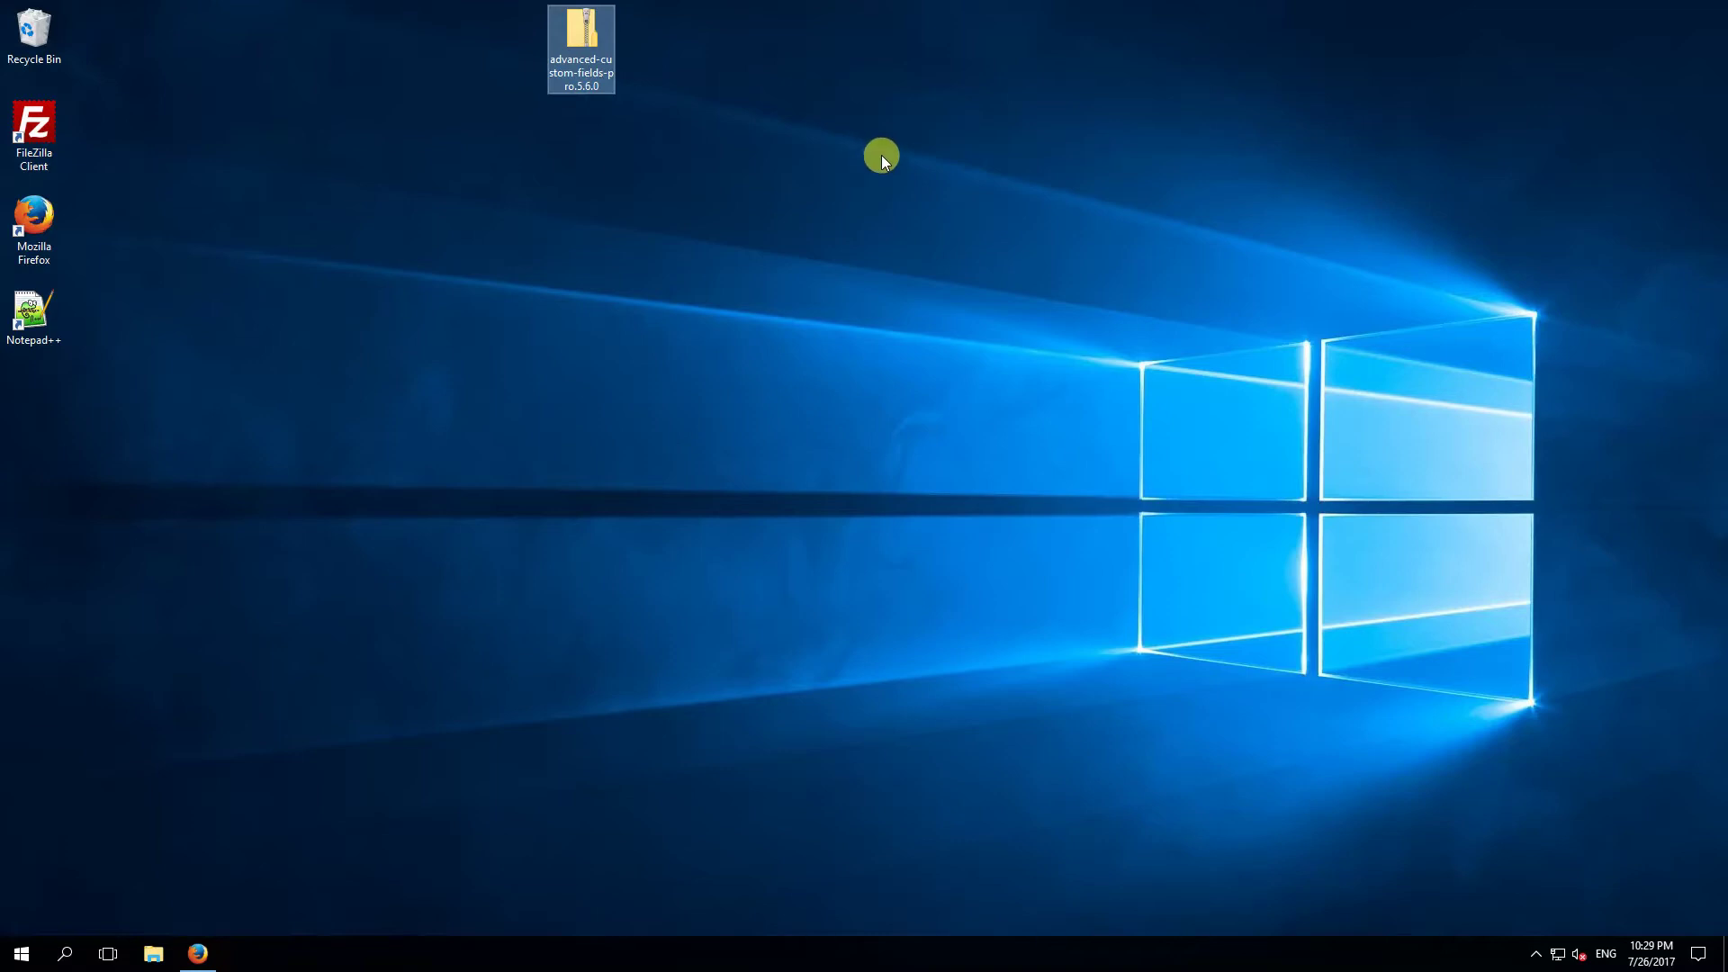
pyautogui.rightClick(576, 31)
pyautogui.moveTo(623, 101)
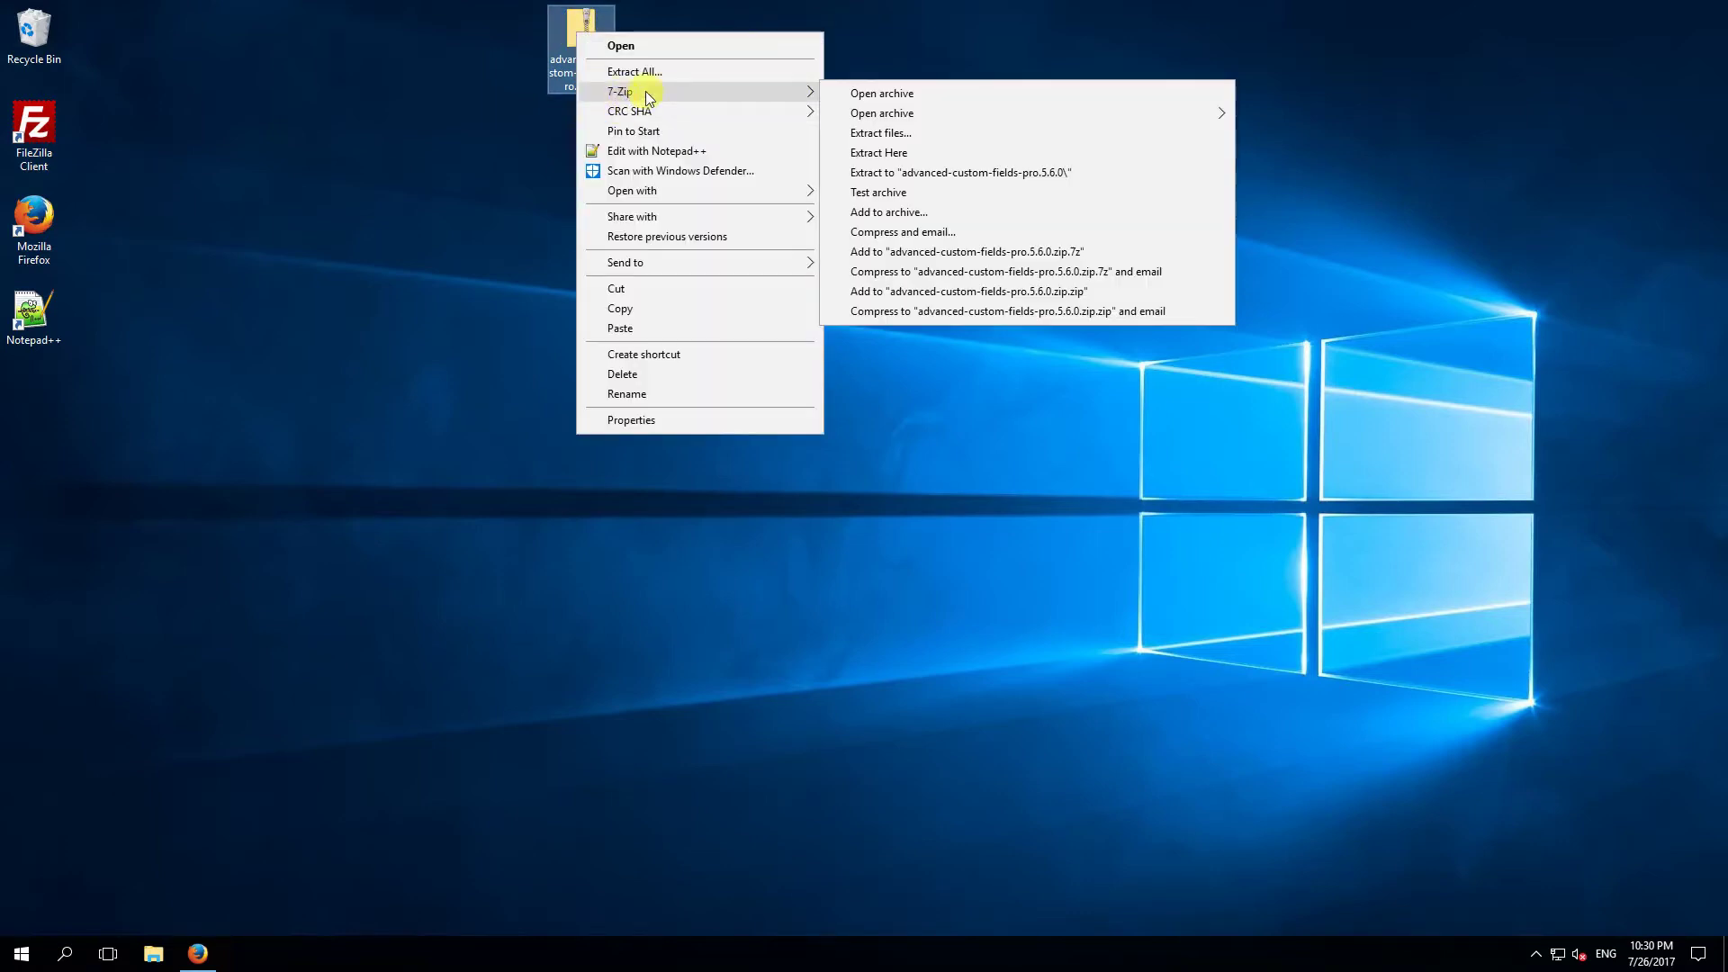
pyautogui.click(862, 148)
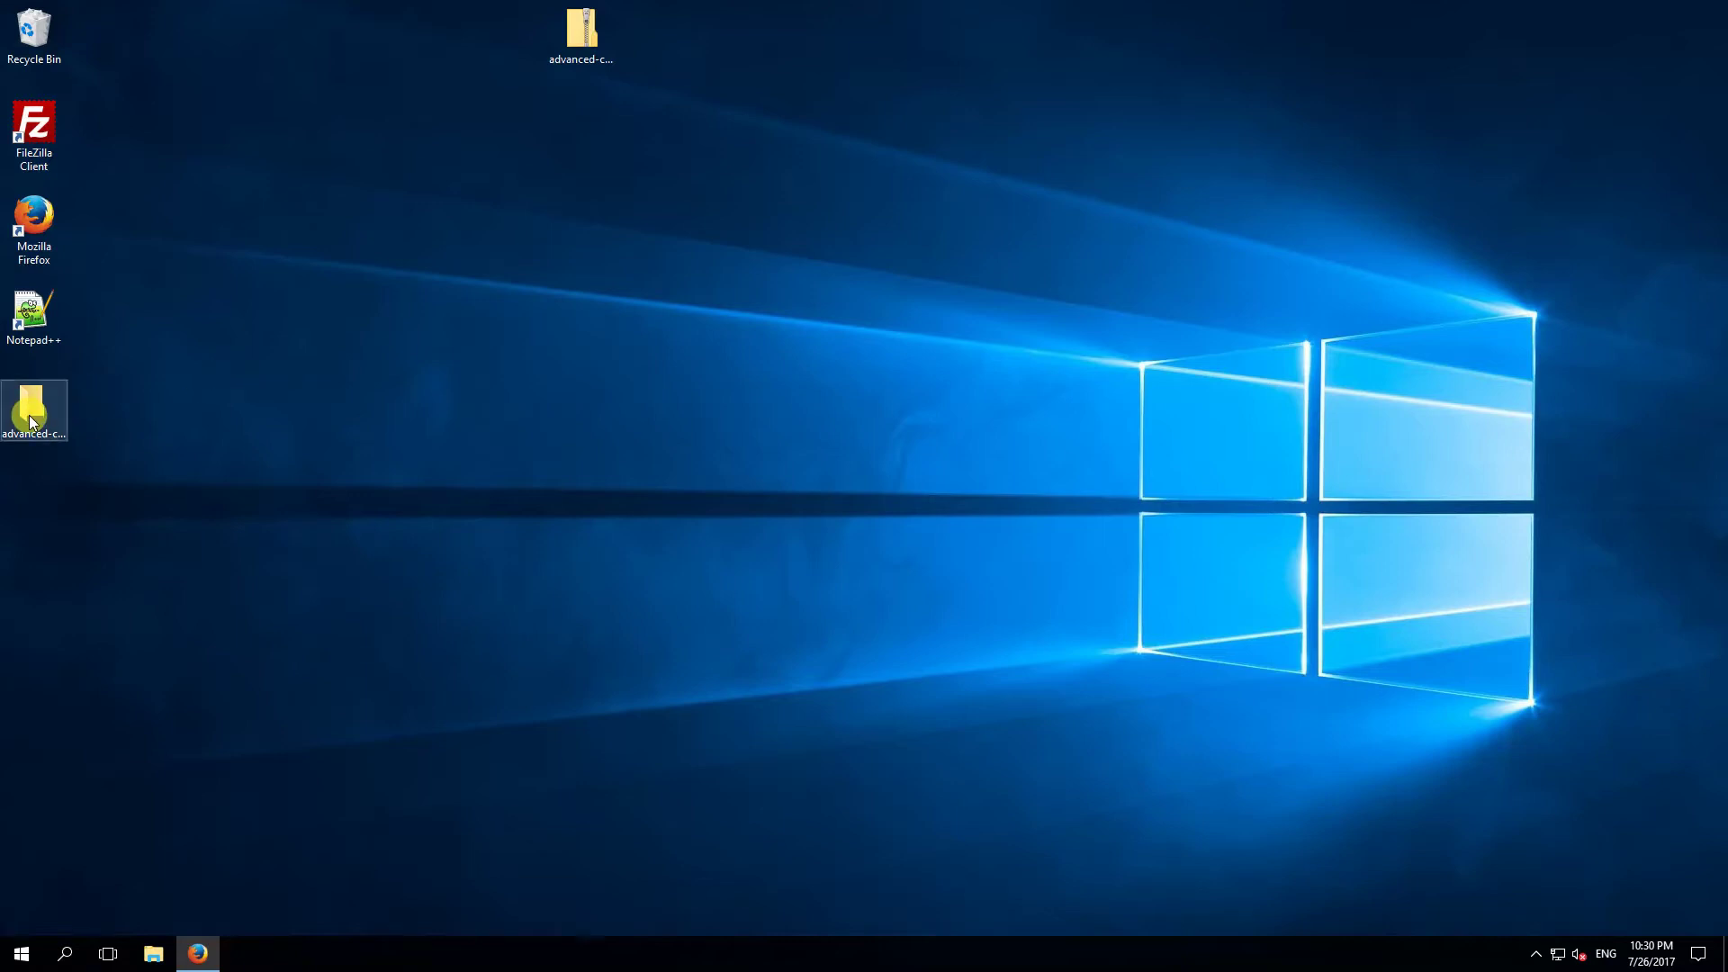
pyautogui.moveTo(32, 420); pyautogui.dragTo(574, 142)
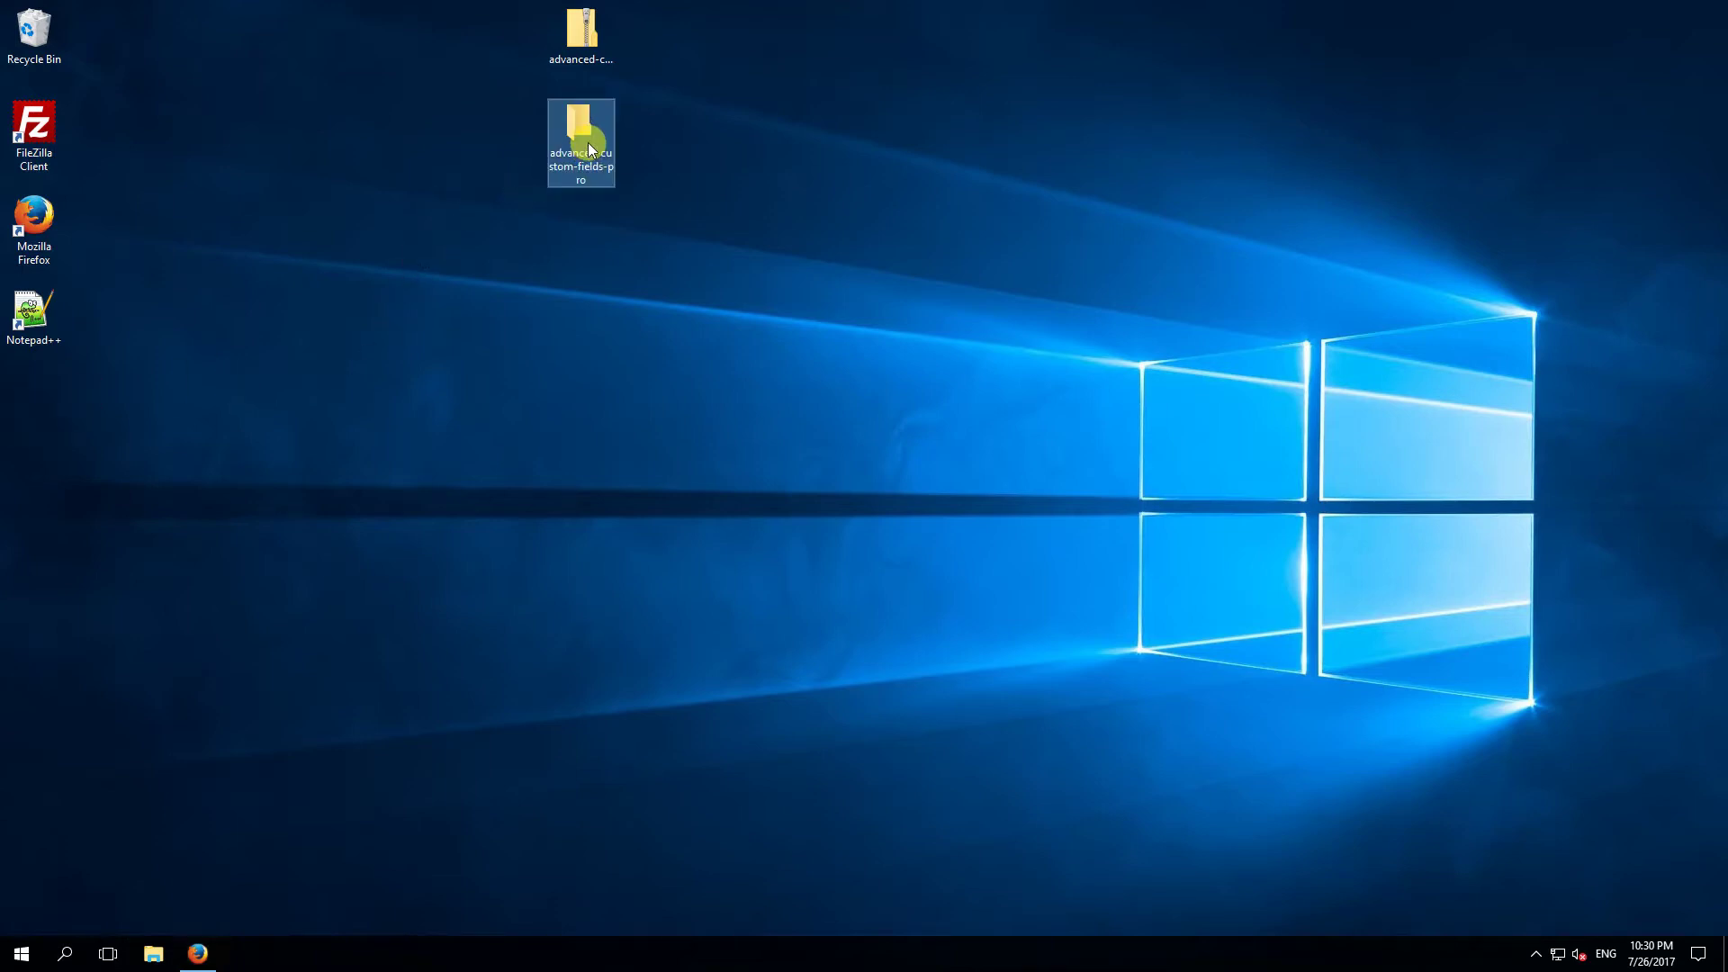
# Inspect the contents of the extracted advanced-custom-fields-pro folder and its includes subfolder, and return to the desktop.
pyautogui.doubleClick(587, 143)
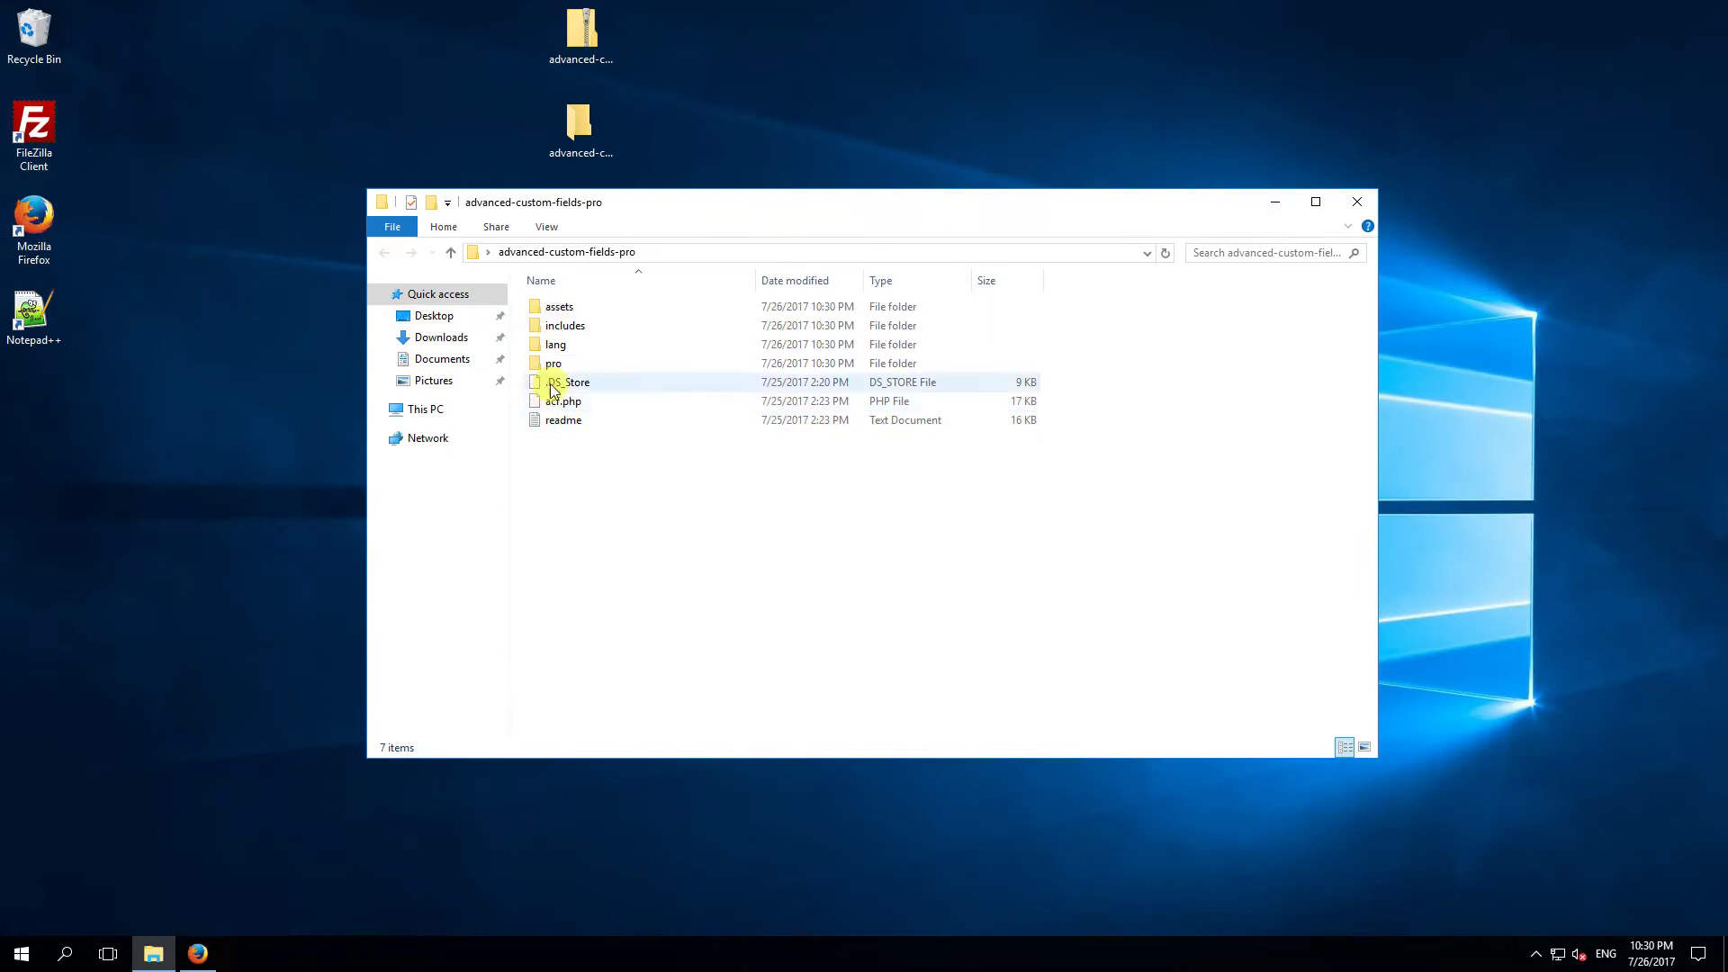
pyautogui.doubleClick(565, 327)
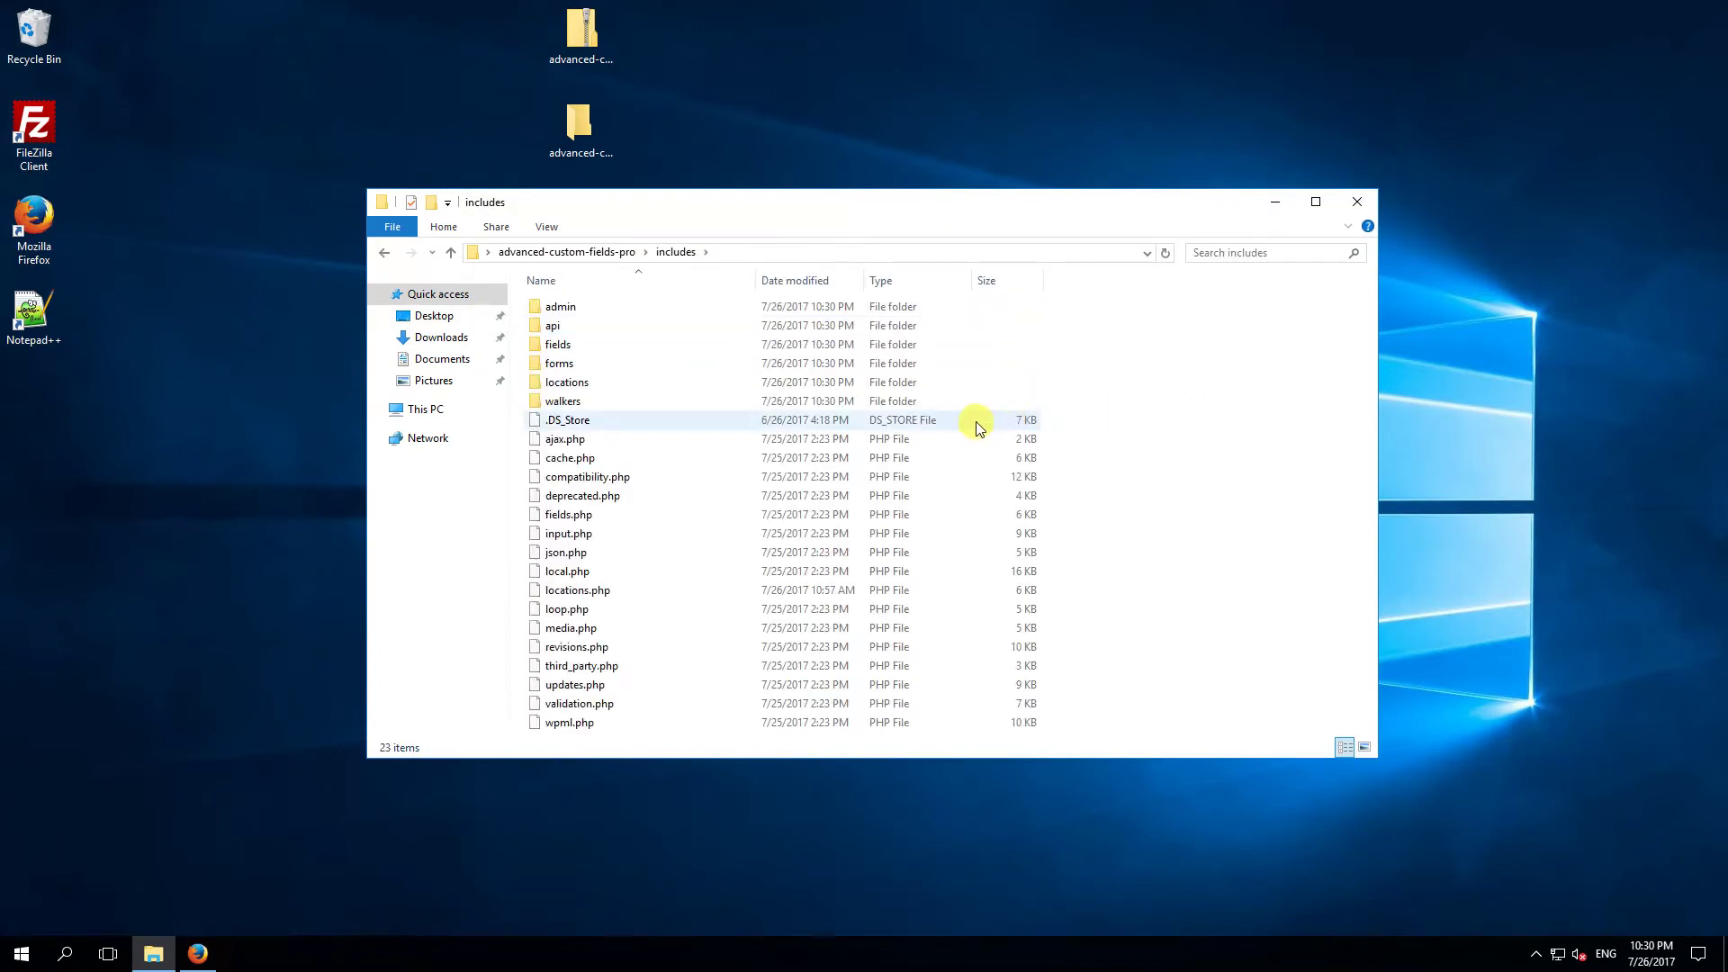
pyautogui.press('BackSpace')
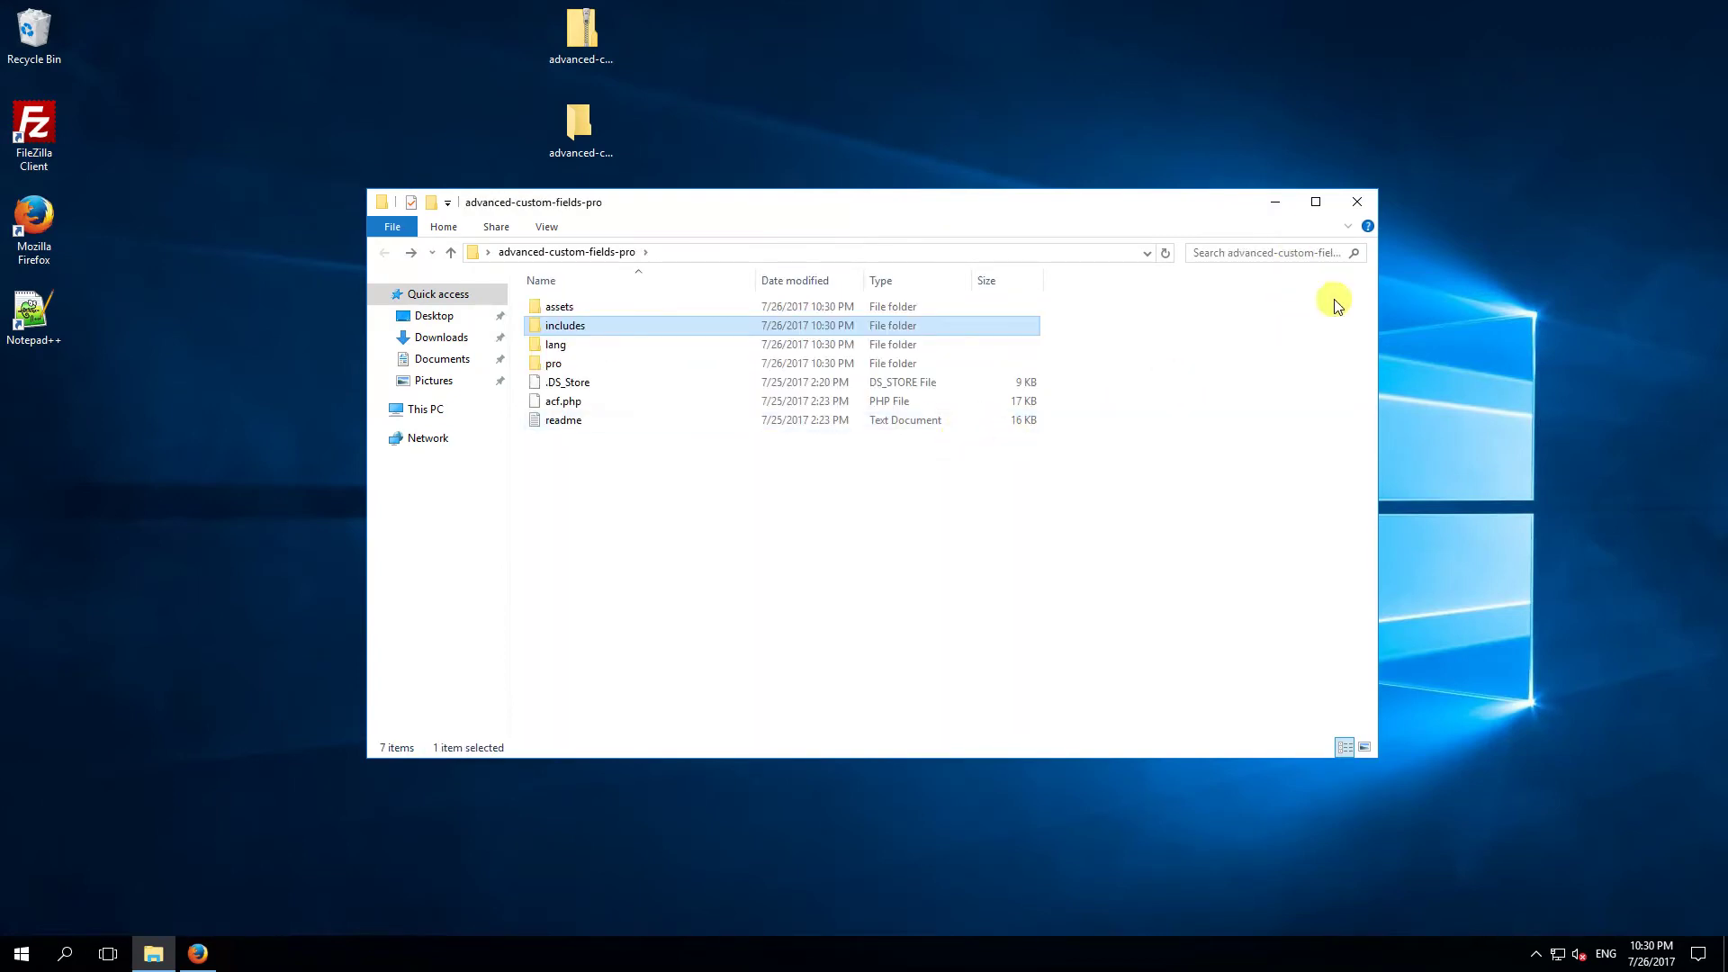
pyautogui.click(1357, 202)
pyautogui.click(574, 126)
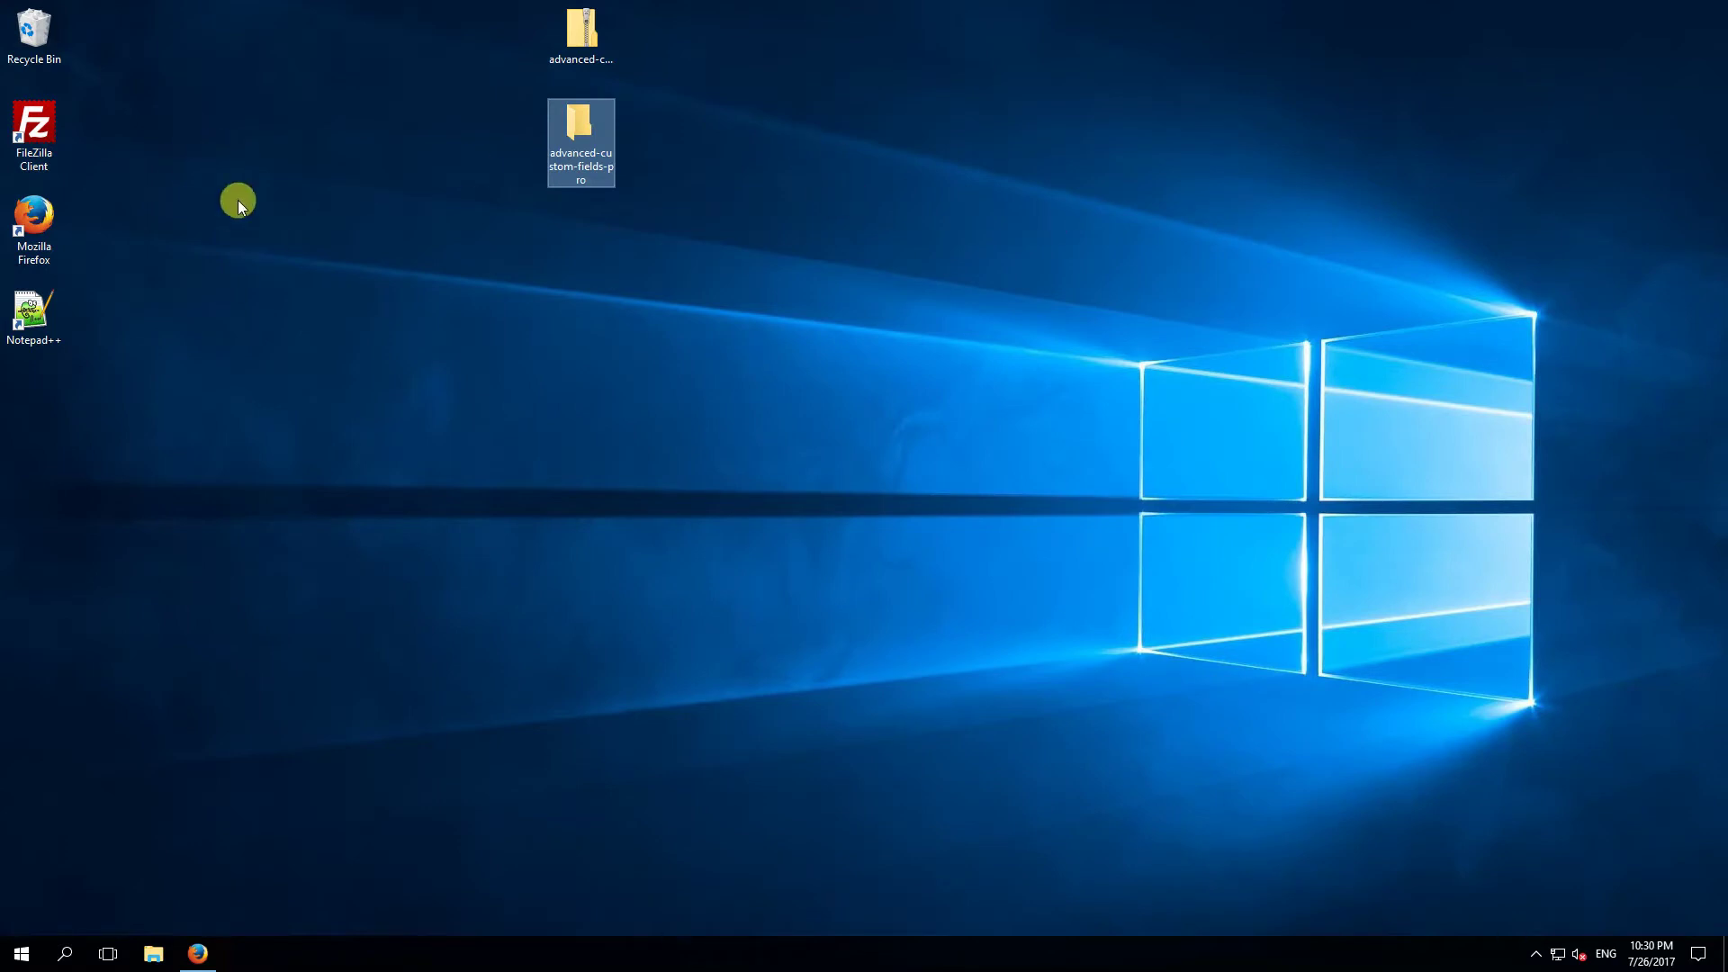
# Launch FileZilla, show the Desktop as the local site and select the extracted advanced-custom-fields-pro folder.
pyautogui.doubleClick(43, 128)
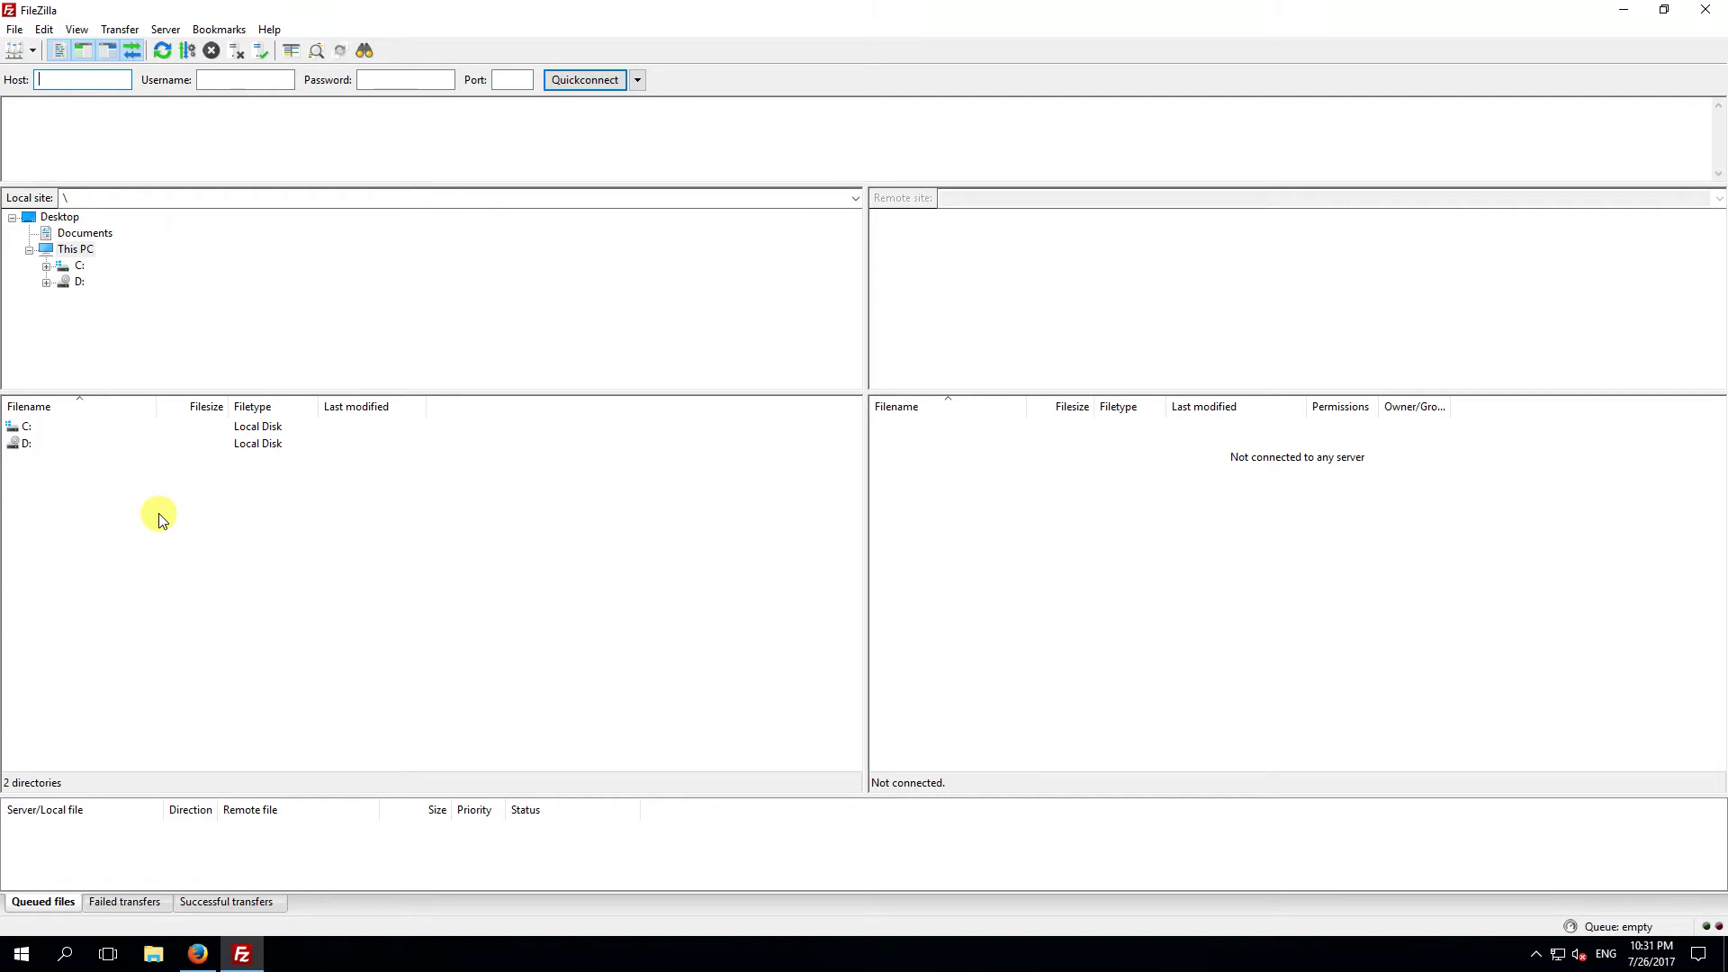
pyautogui.click(63, 218)
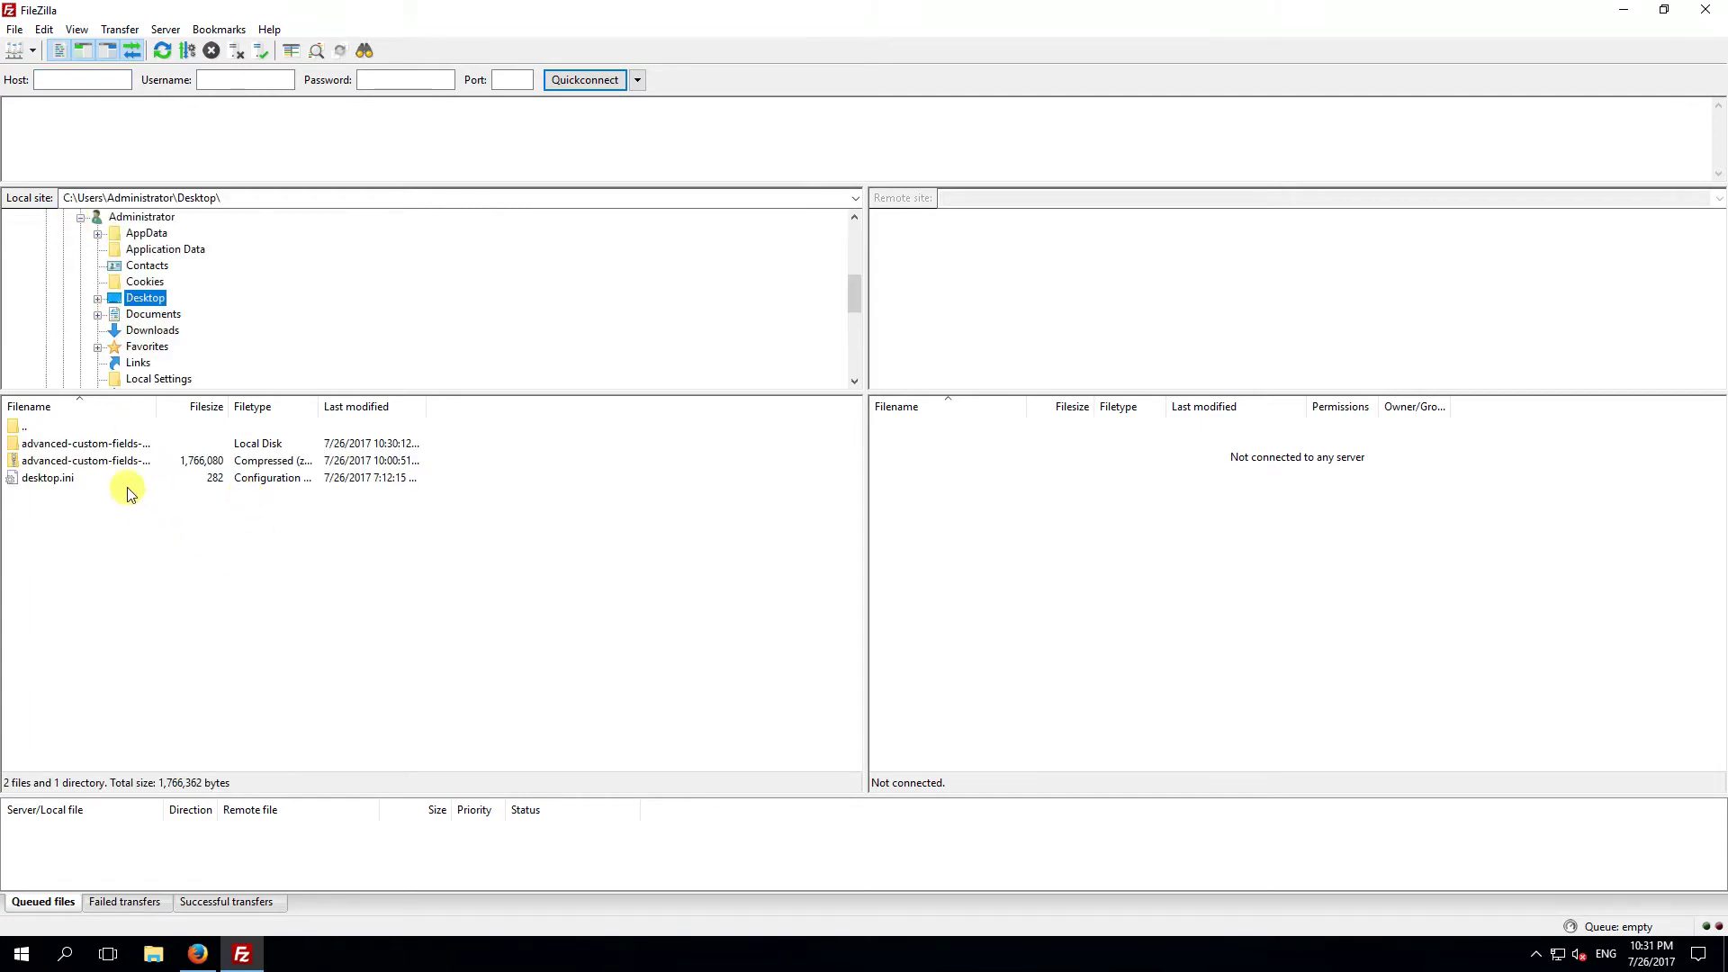
pyautogui.click(90, 444)
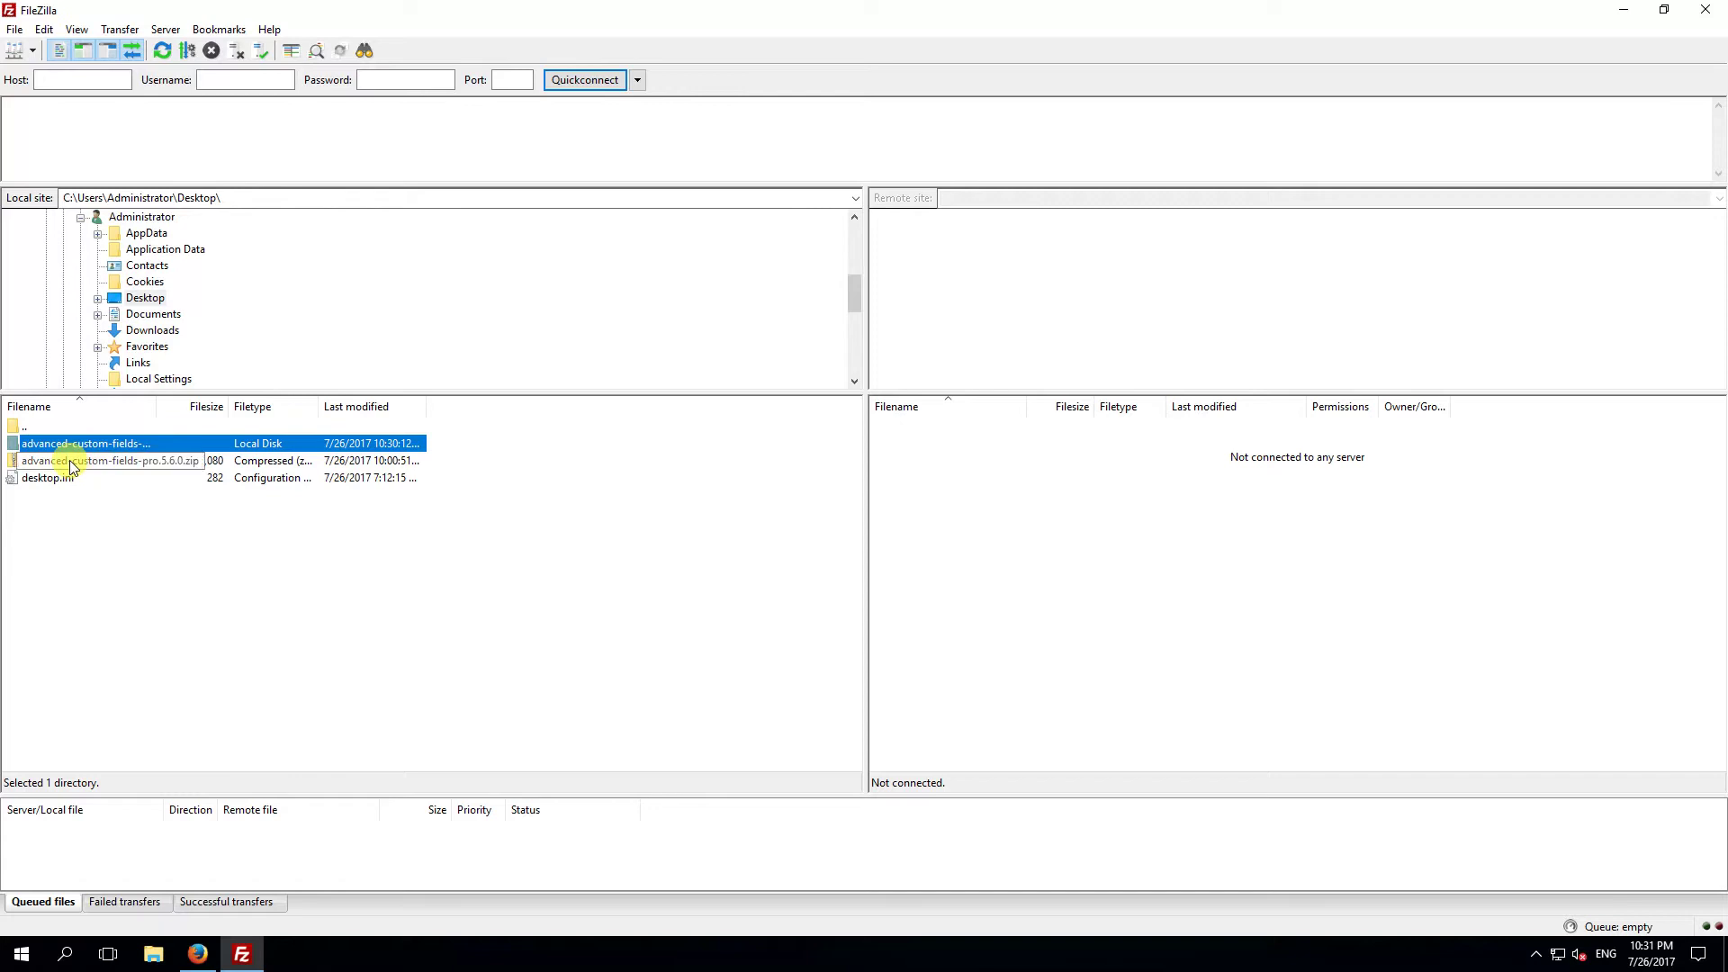
pyautogui.click(72, 461)
pyautogui.click(82, 443)
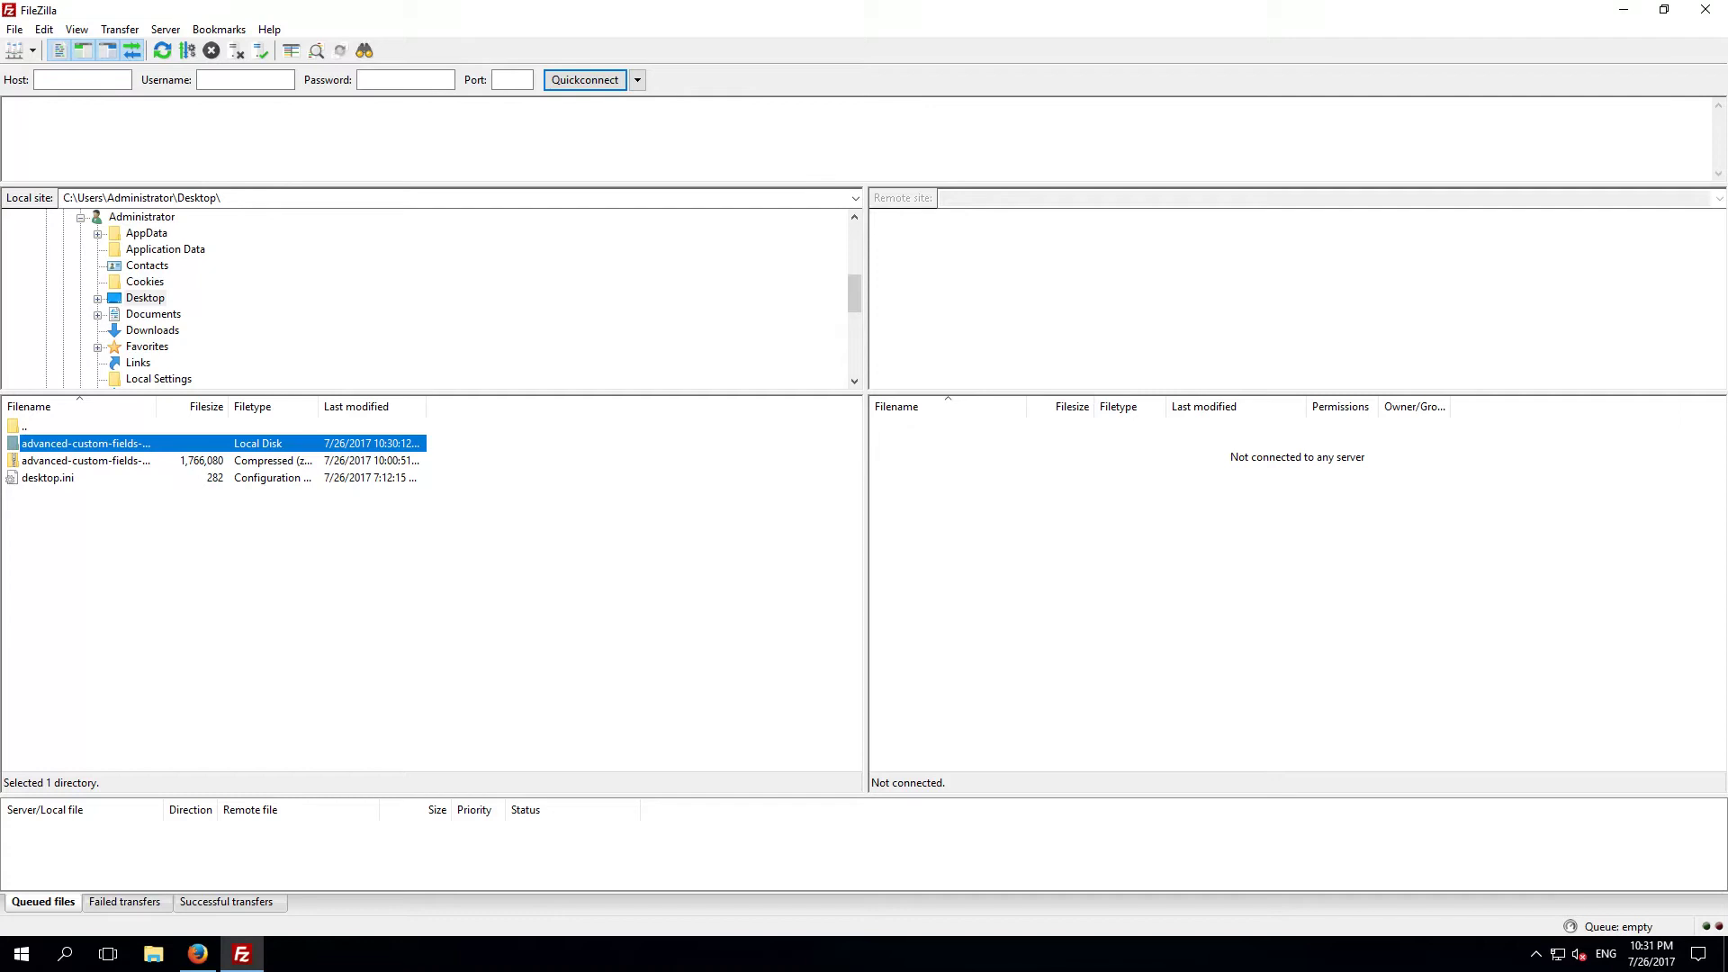
pyautogui.click(109, 87)
pyautogui.click(202, 80)
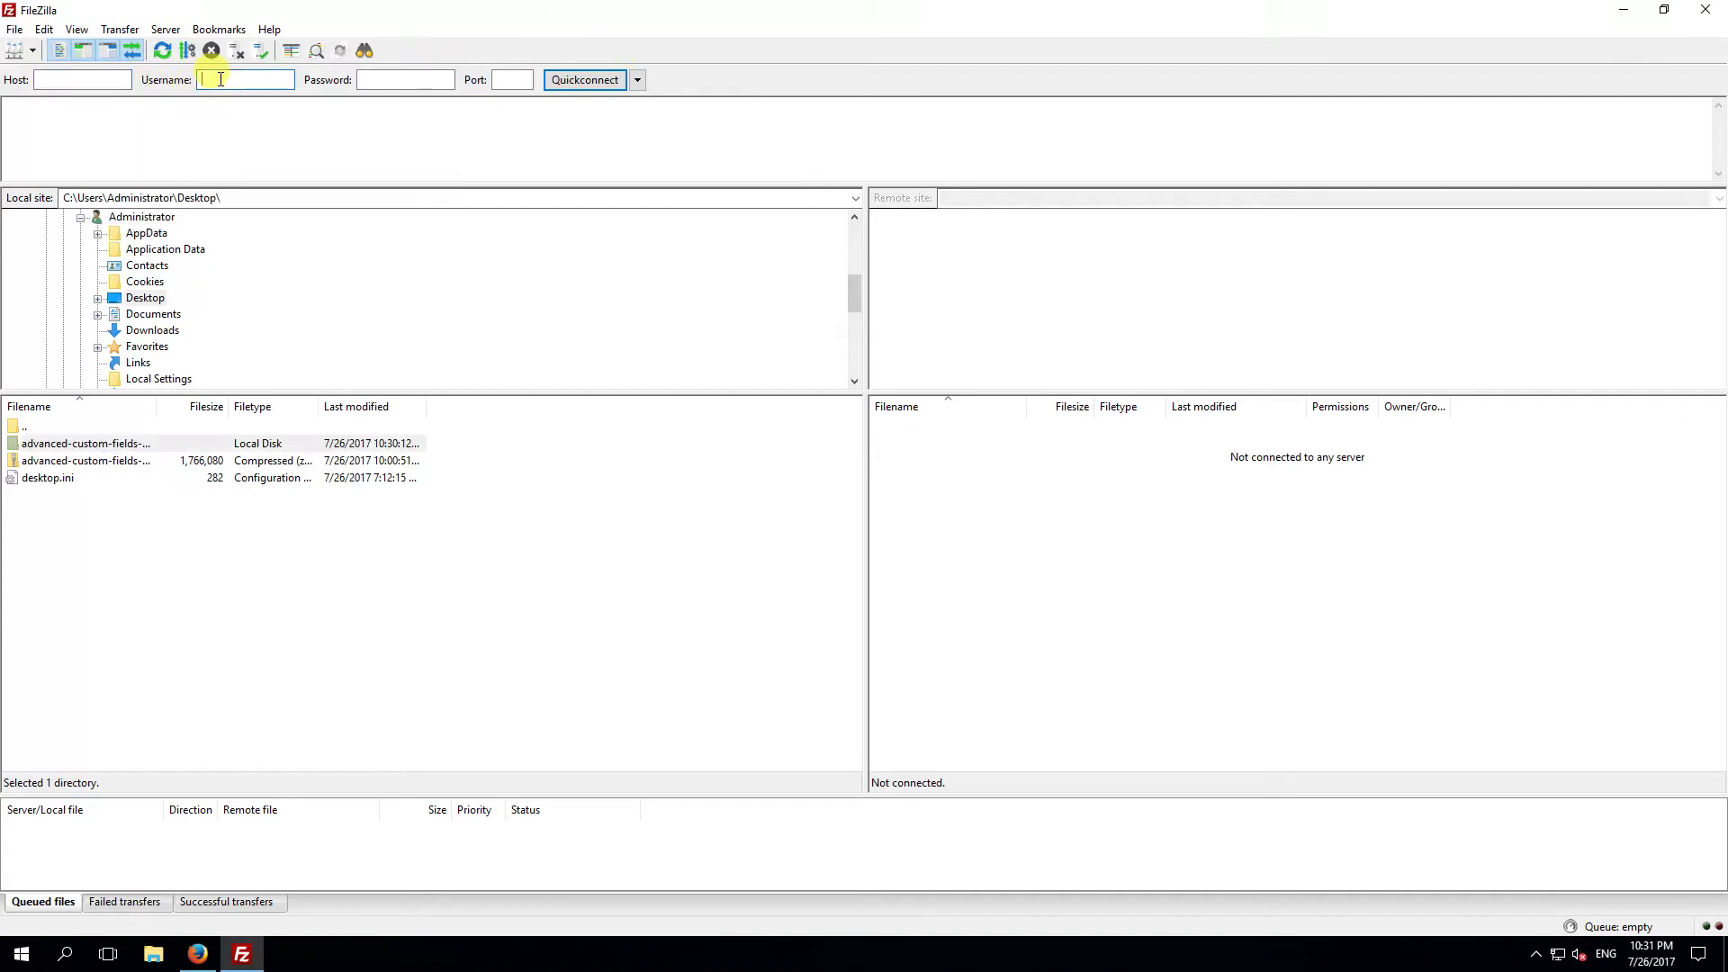
pyautogui.click(392, 80)
pyautogui.click(505, 80)
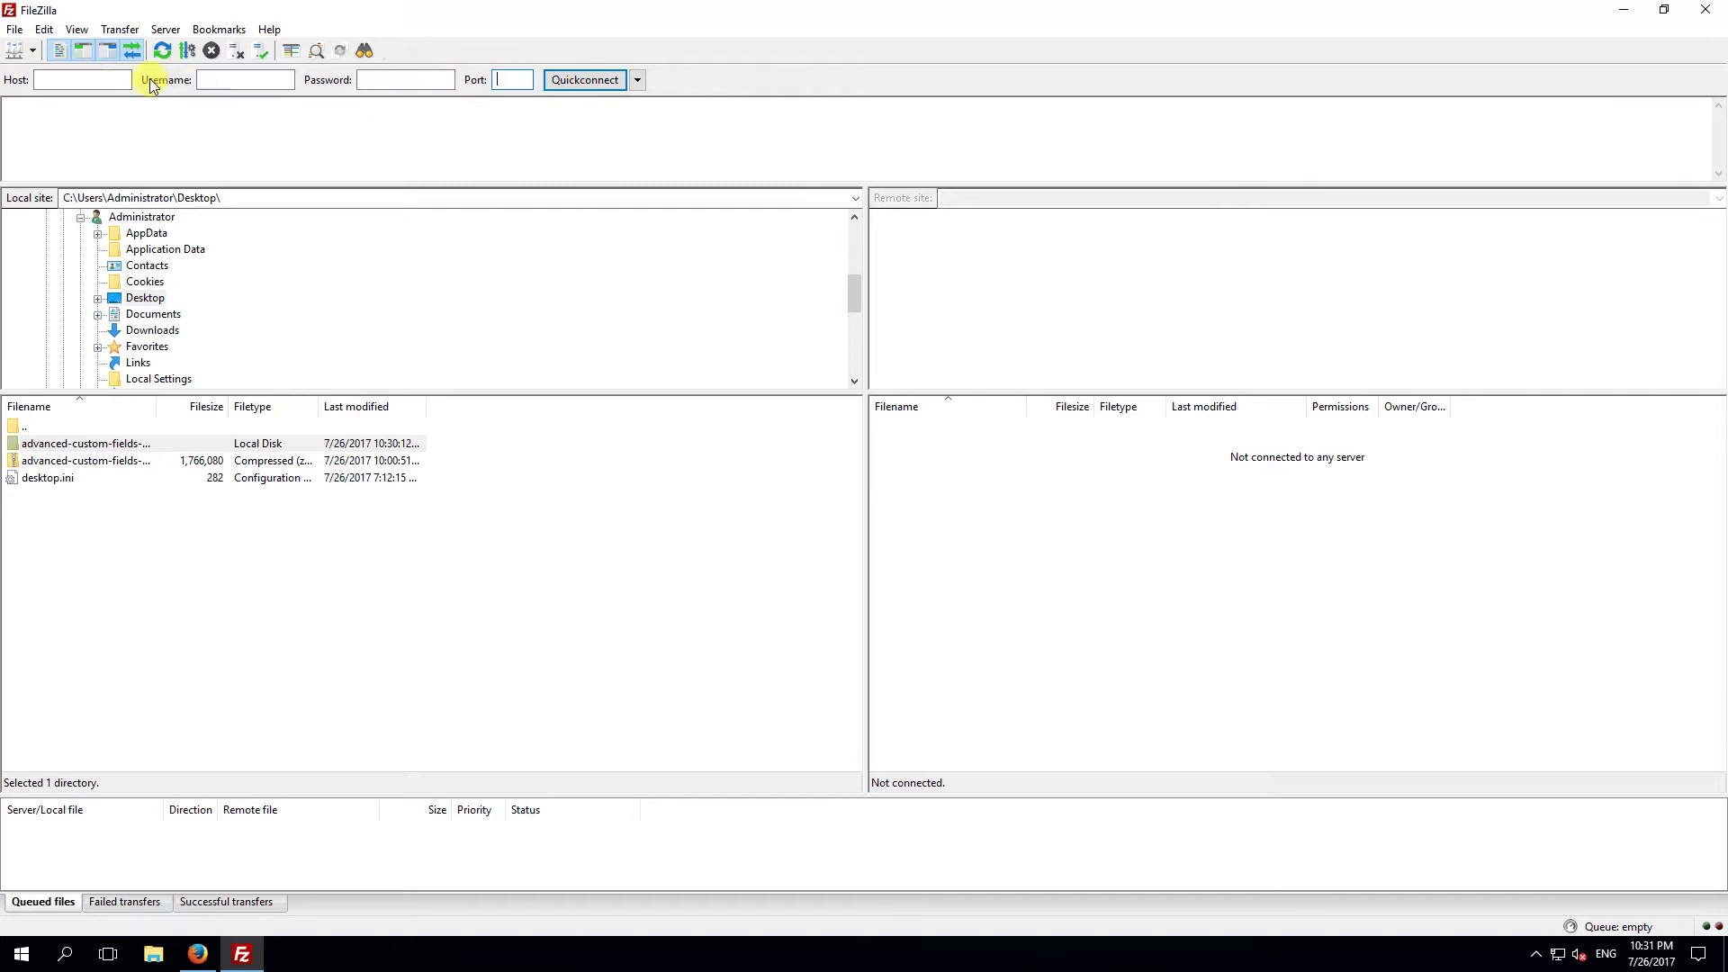
# Fill in the connection details with host 174.138.50.80, username bananas, the account password and port 22.
pyautogui.click(80, 80)
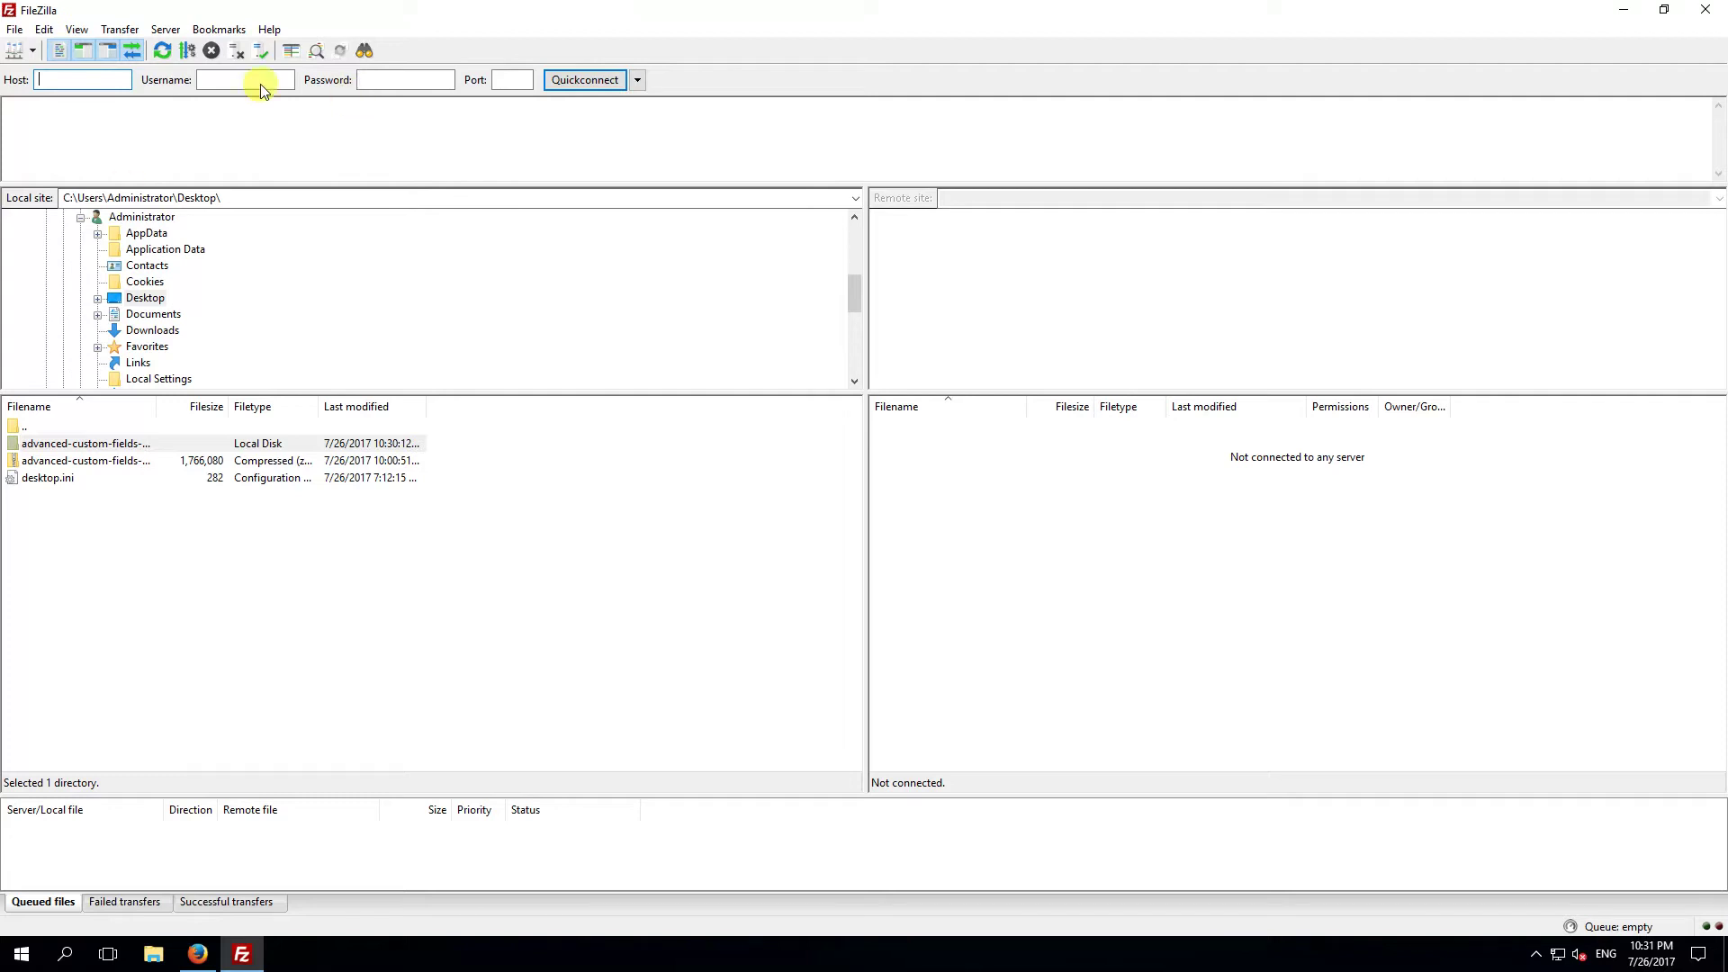
pyautogui.write('174.138.50.80')
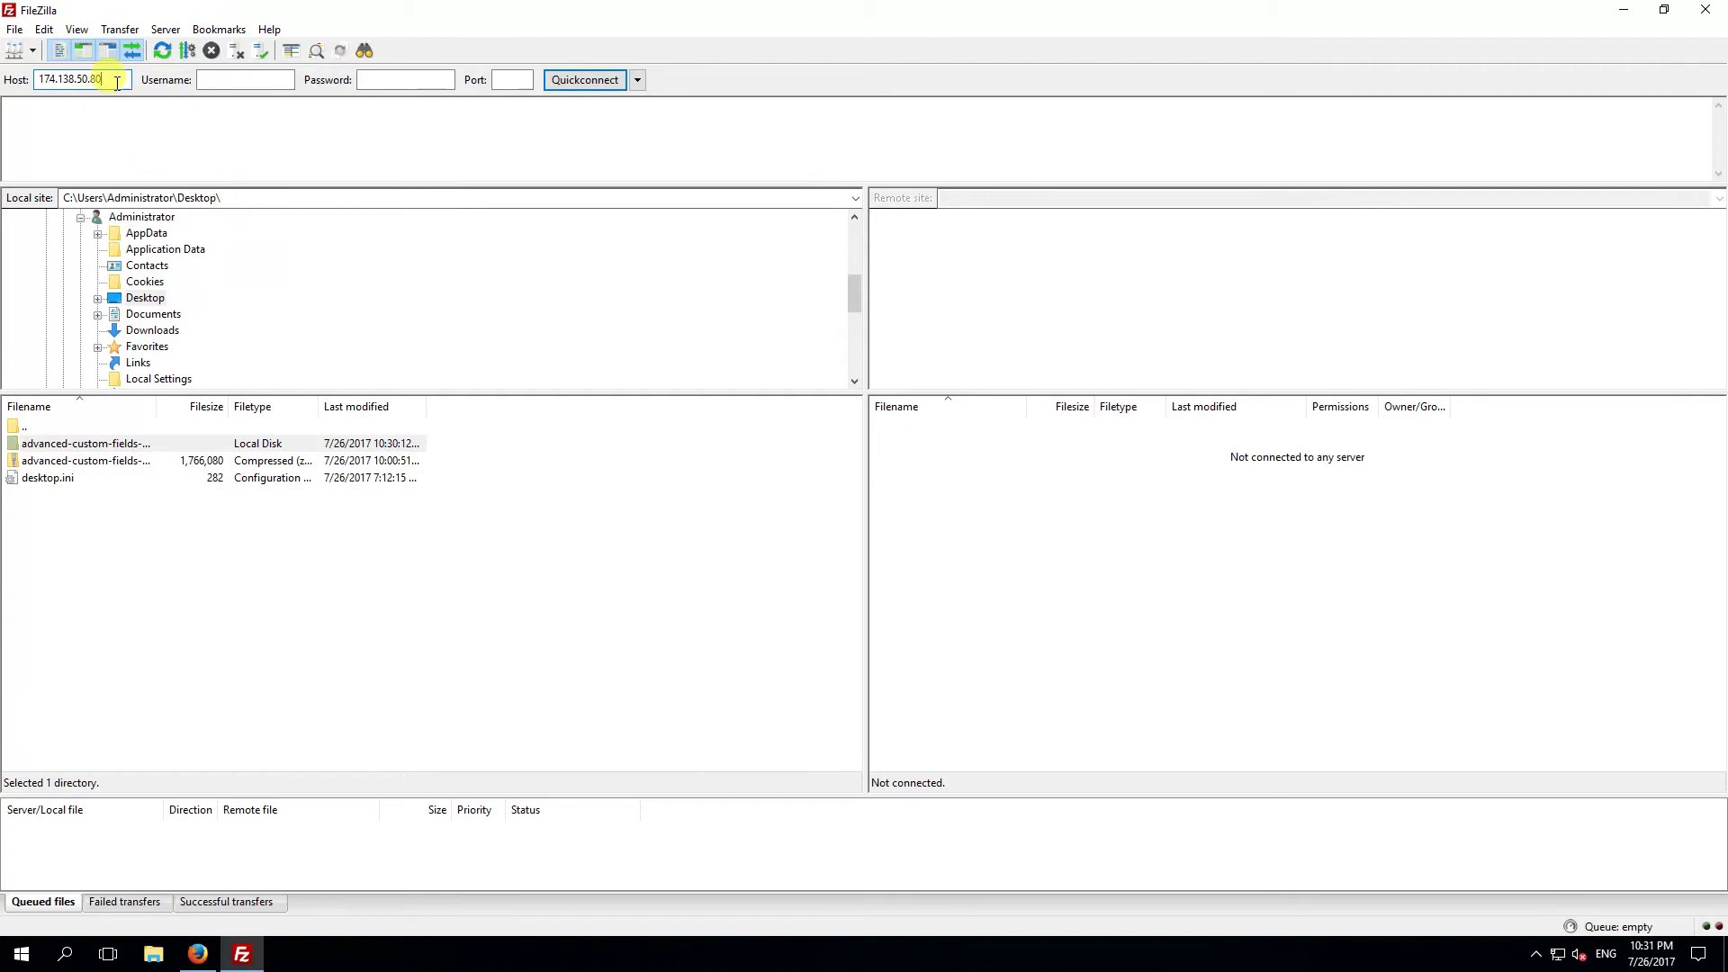
pyautogui.click(205, 83)
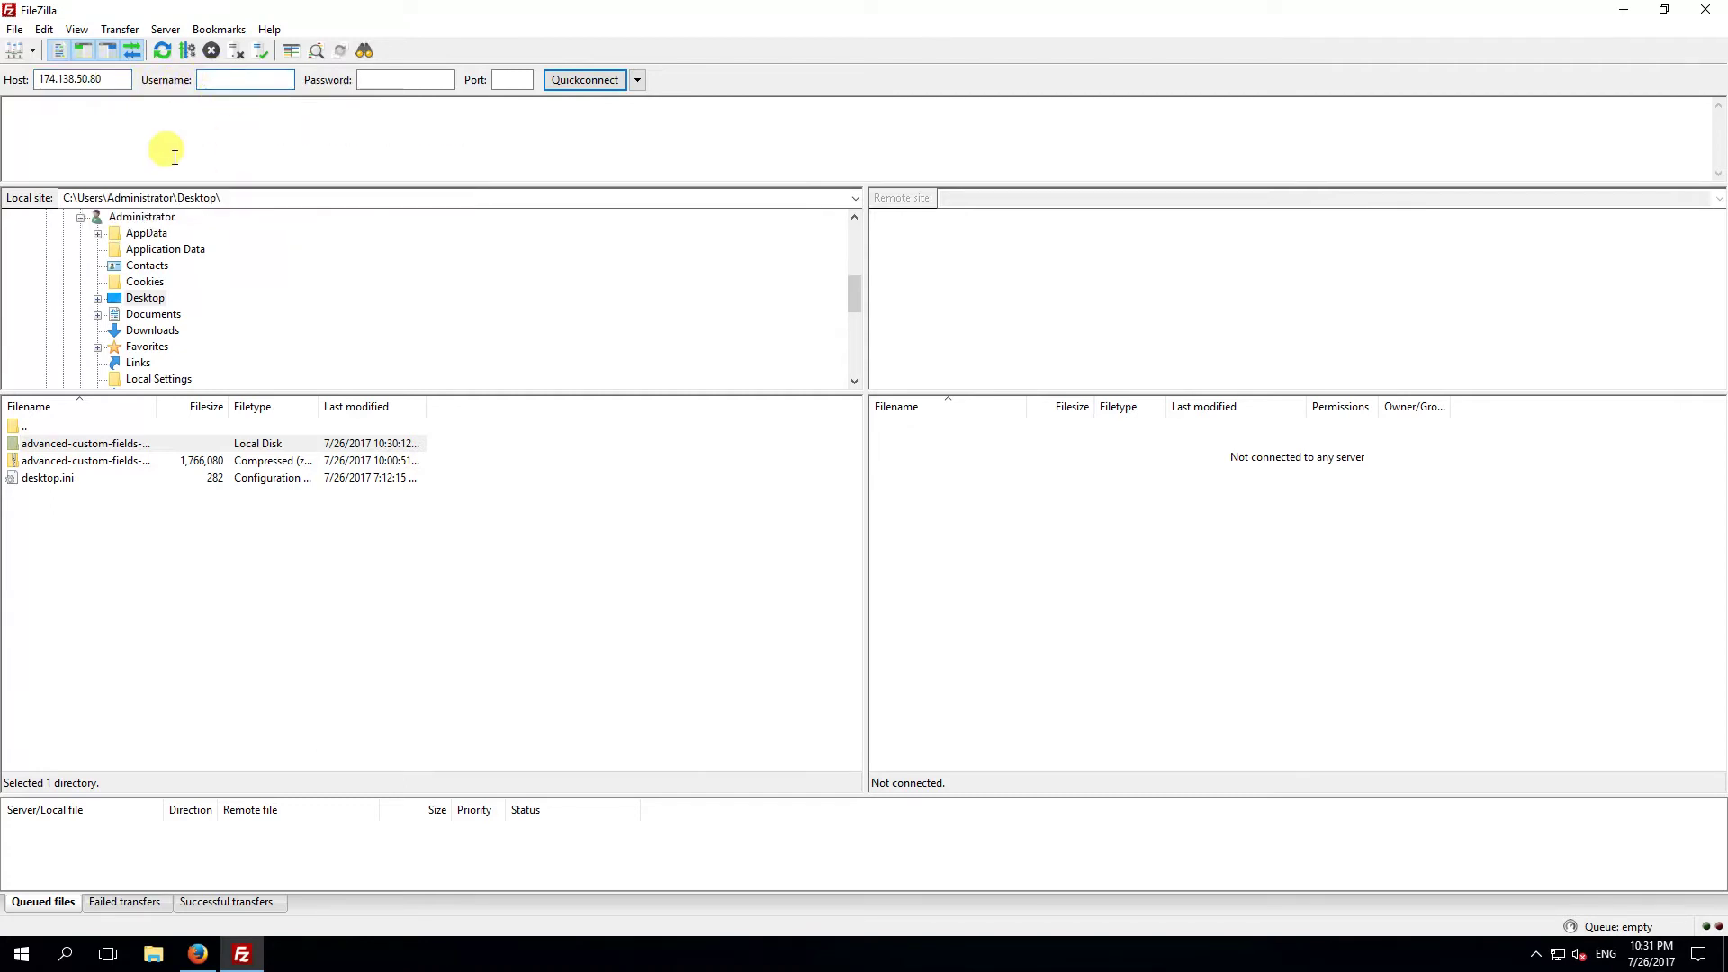
pyautogui.write('bananas')
pyautogui.press('Tab')
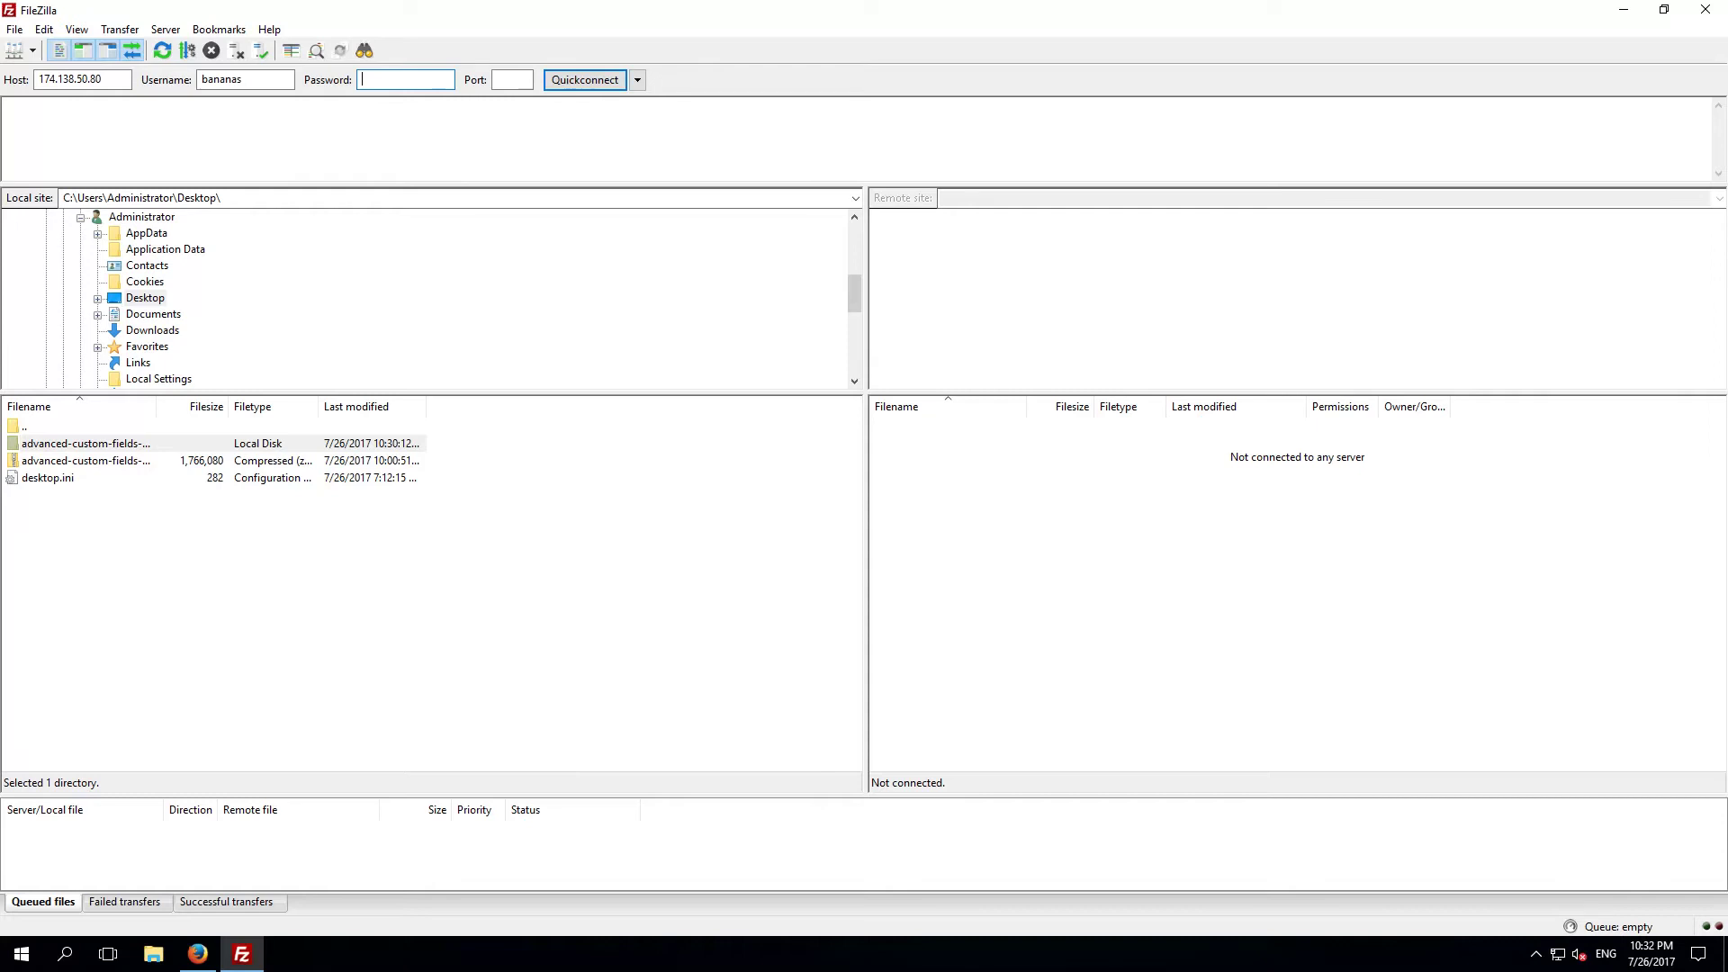
pyautogui.click(411, 88)
pyautogui.hotkey('ctrl', 'v')
pyautogui.click(506, 80)
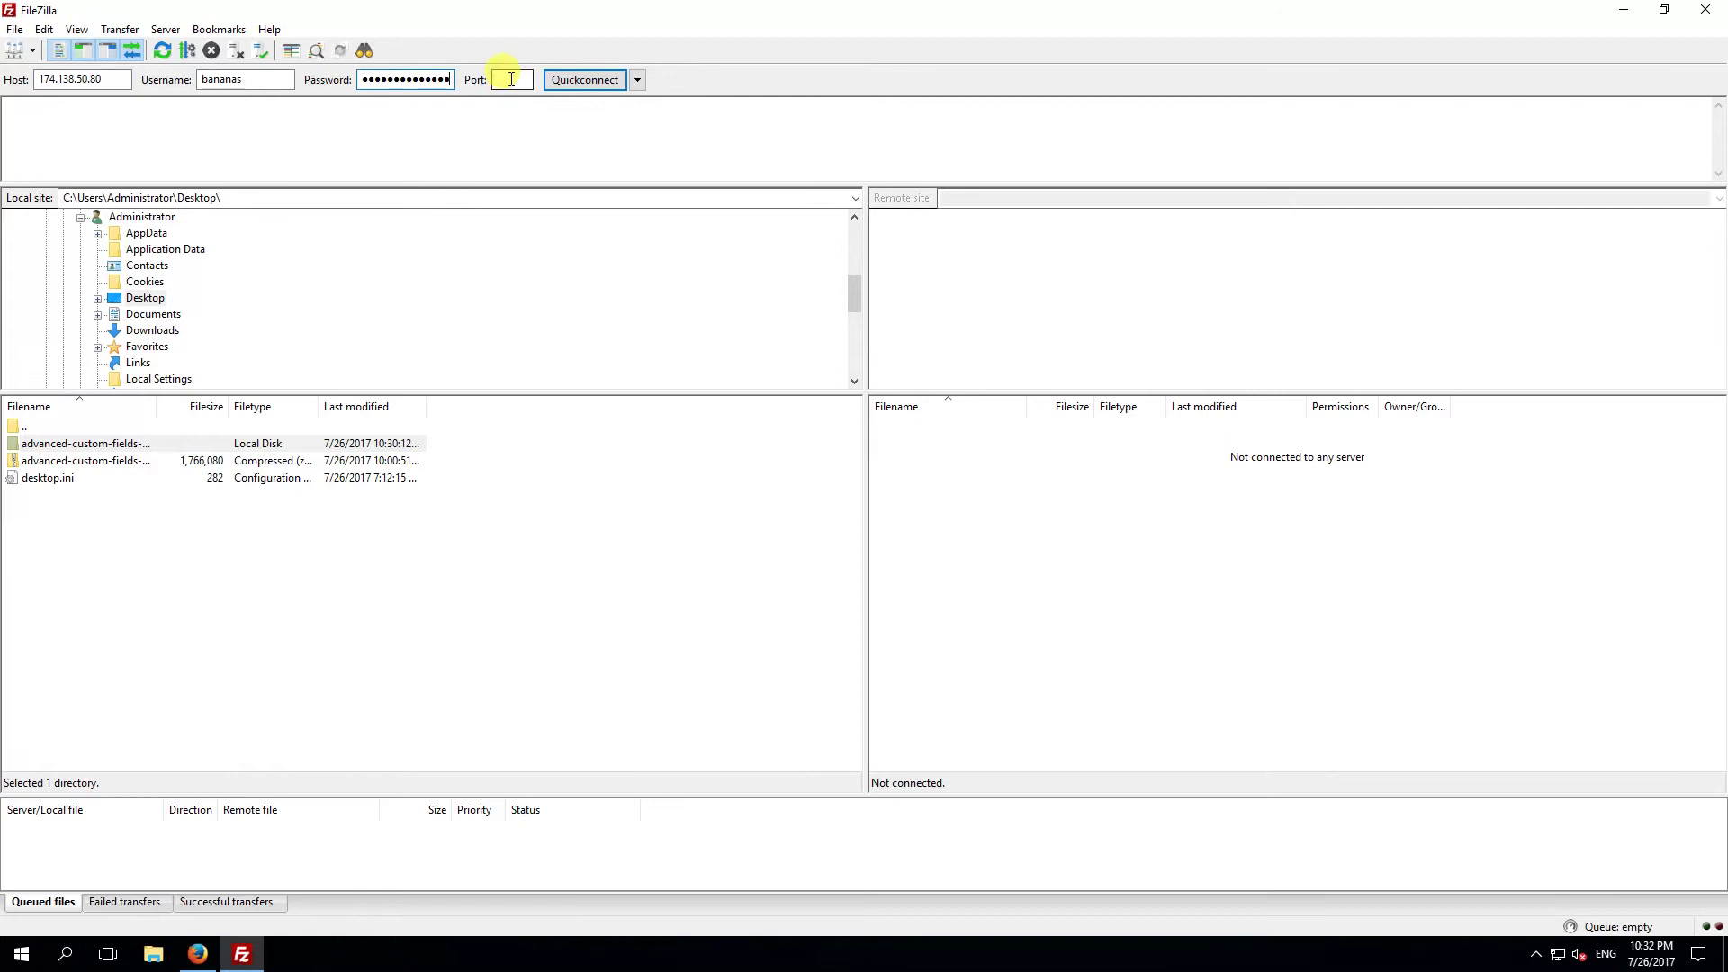
pyautogui.write('22')
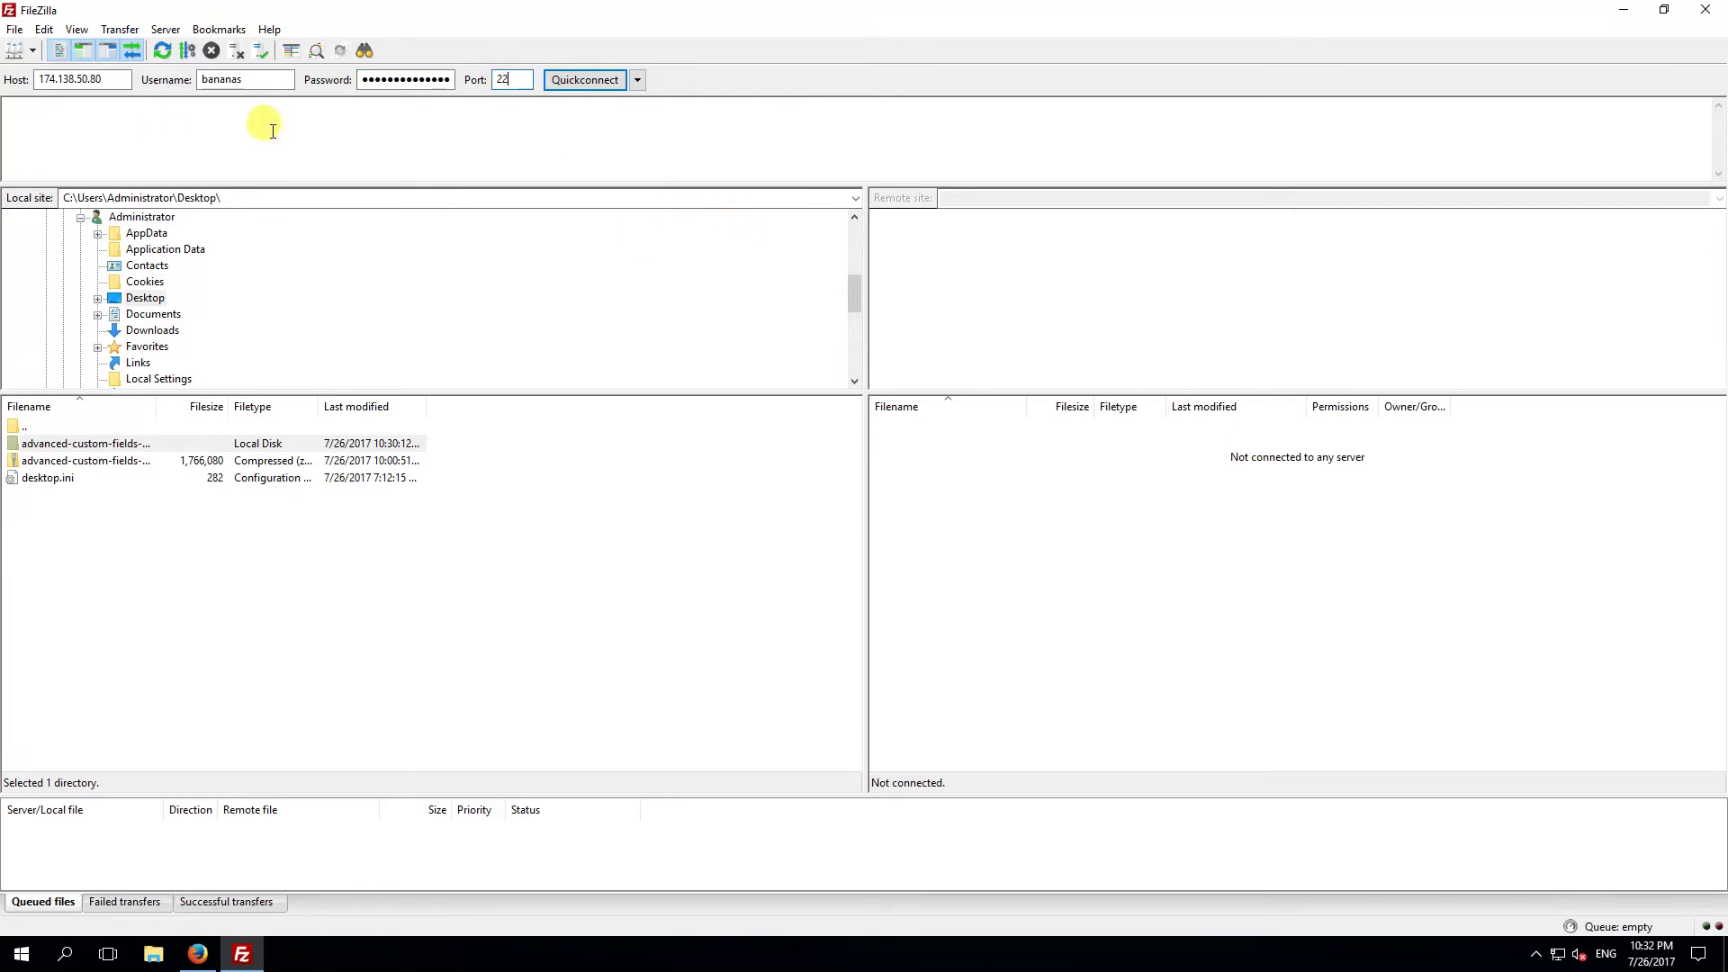
# Review the entered connection details and connect to the server with Quickconnect.
pyautogui.click(124, 78)
pyautogui.click(256, 79)
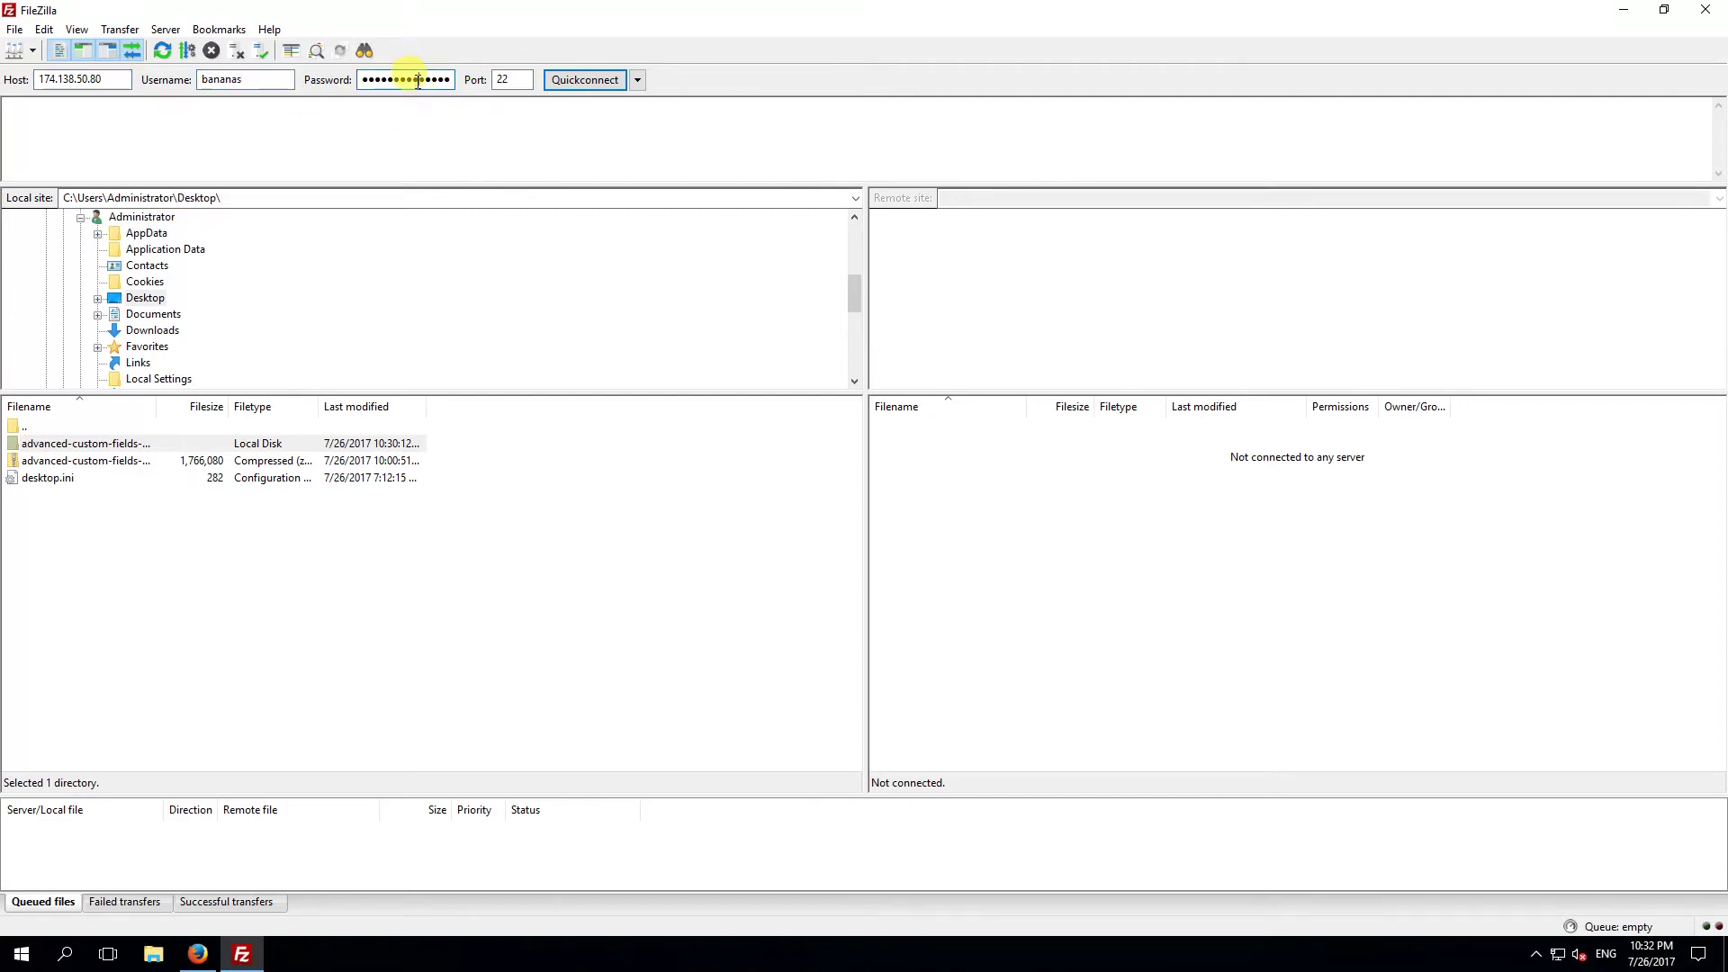
pyautogui.click(506, 79)
pyautogui.click(582, 81)
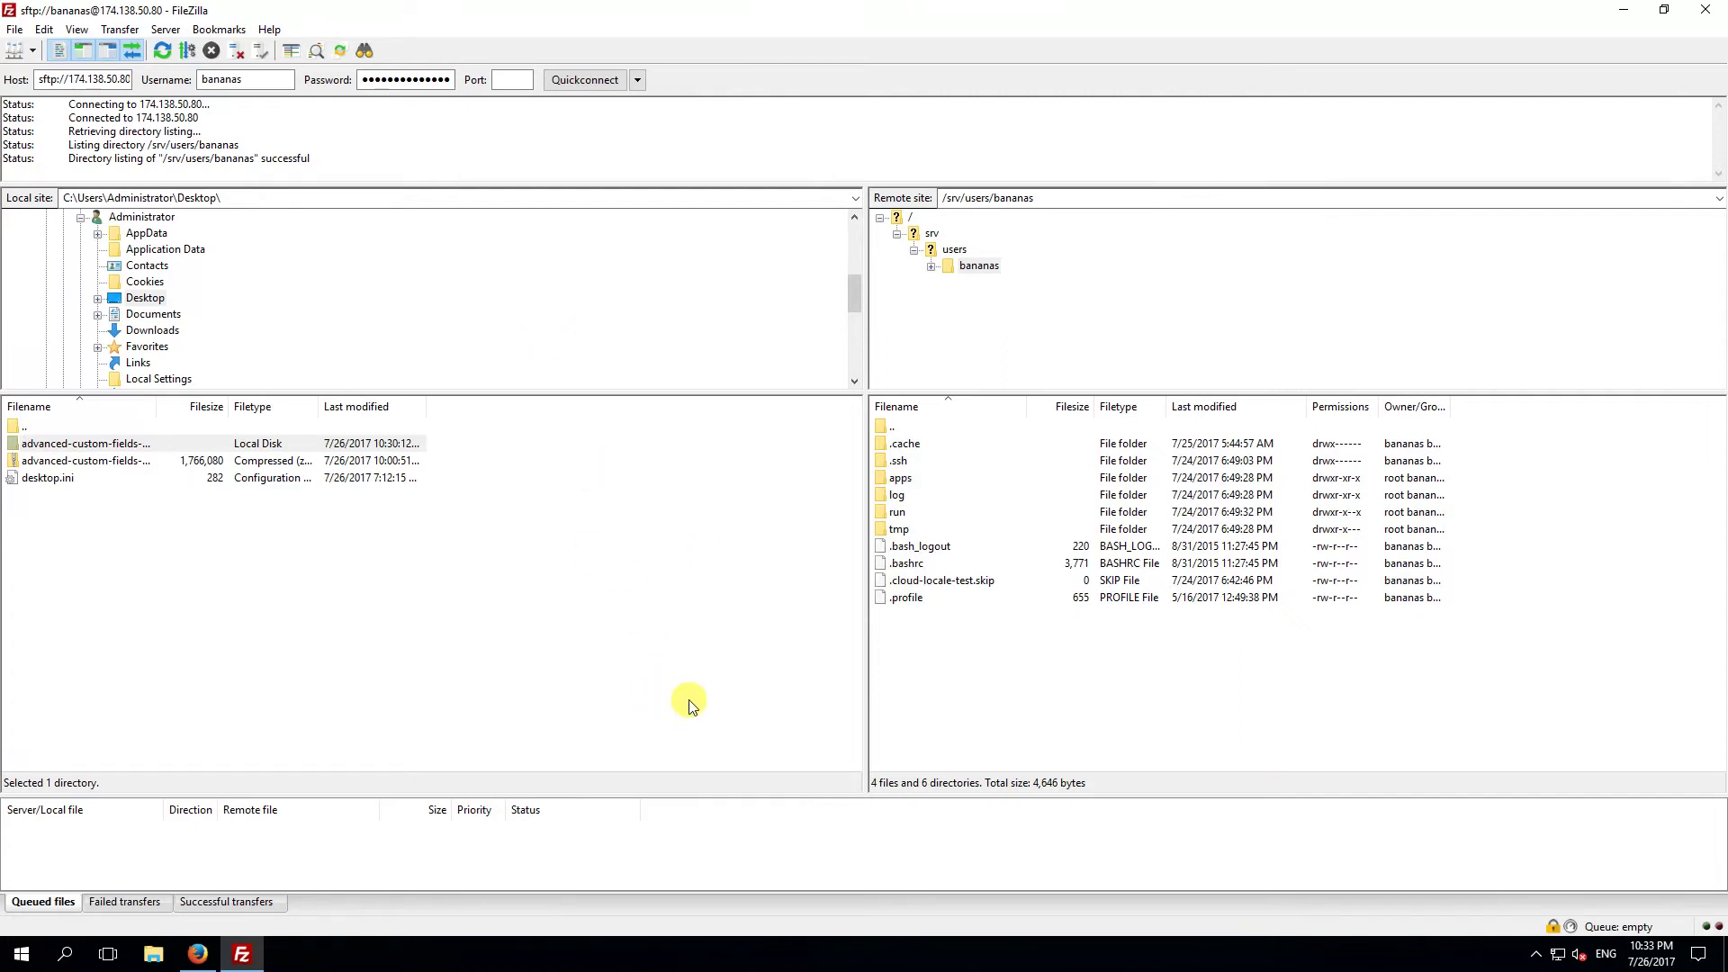
# Browse the remote site to the WordPress plugins folder at apps/testapp/public/wp-content/plugins.
pyautogui.doubleClick(900, 478)
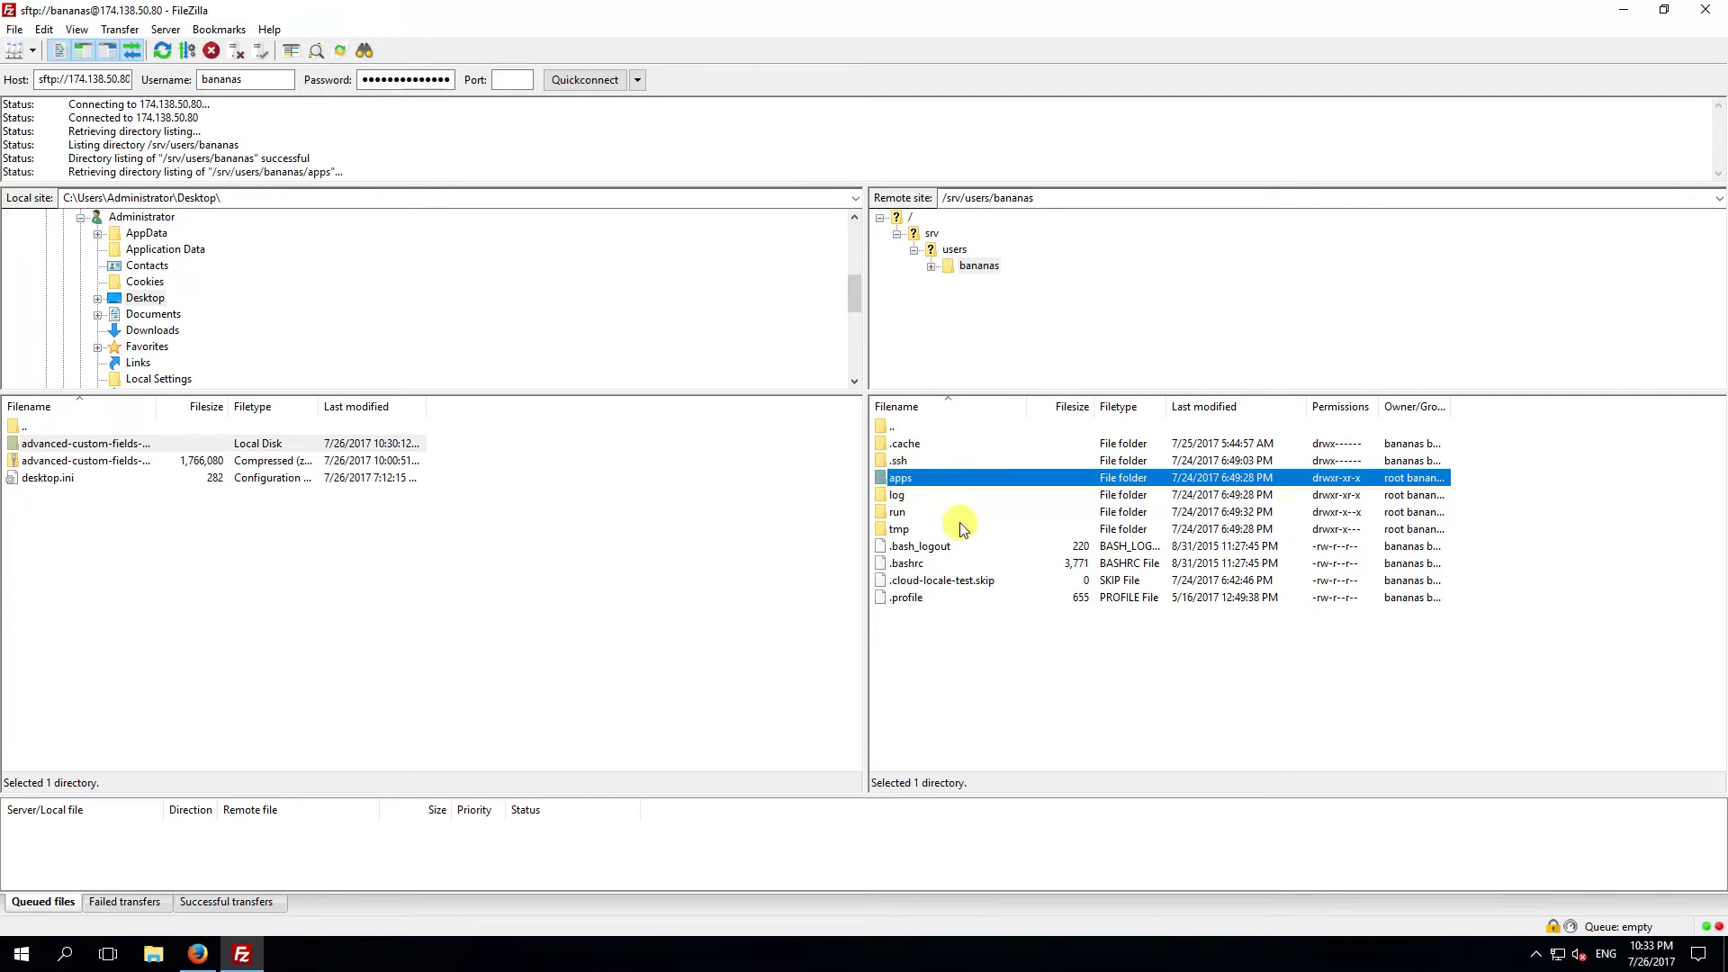
pyautogui.doubleClick(920, 447)
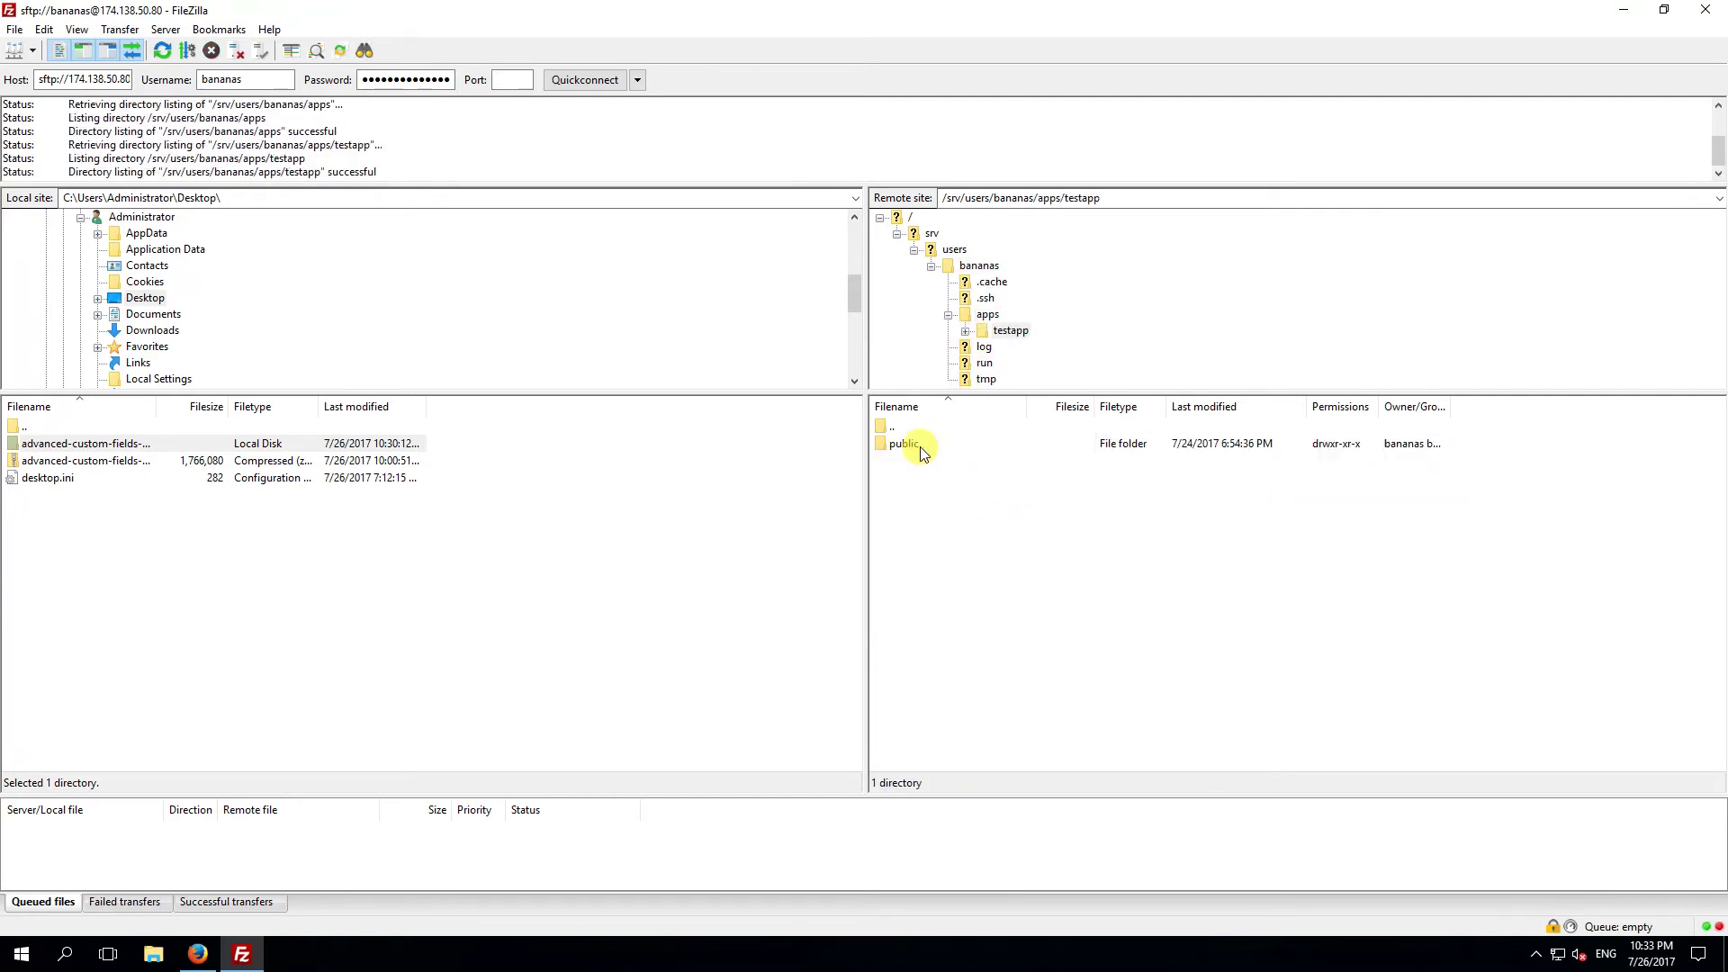
pyautogui.doubleClick(920, 448)
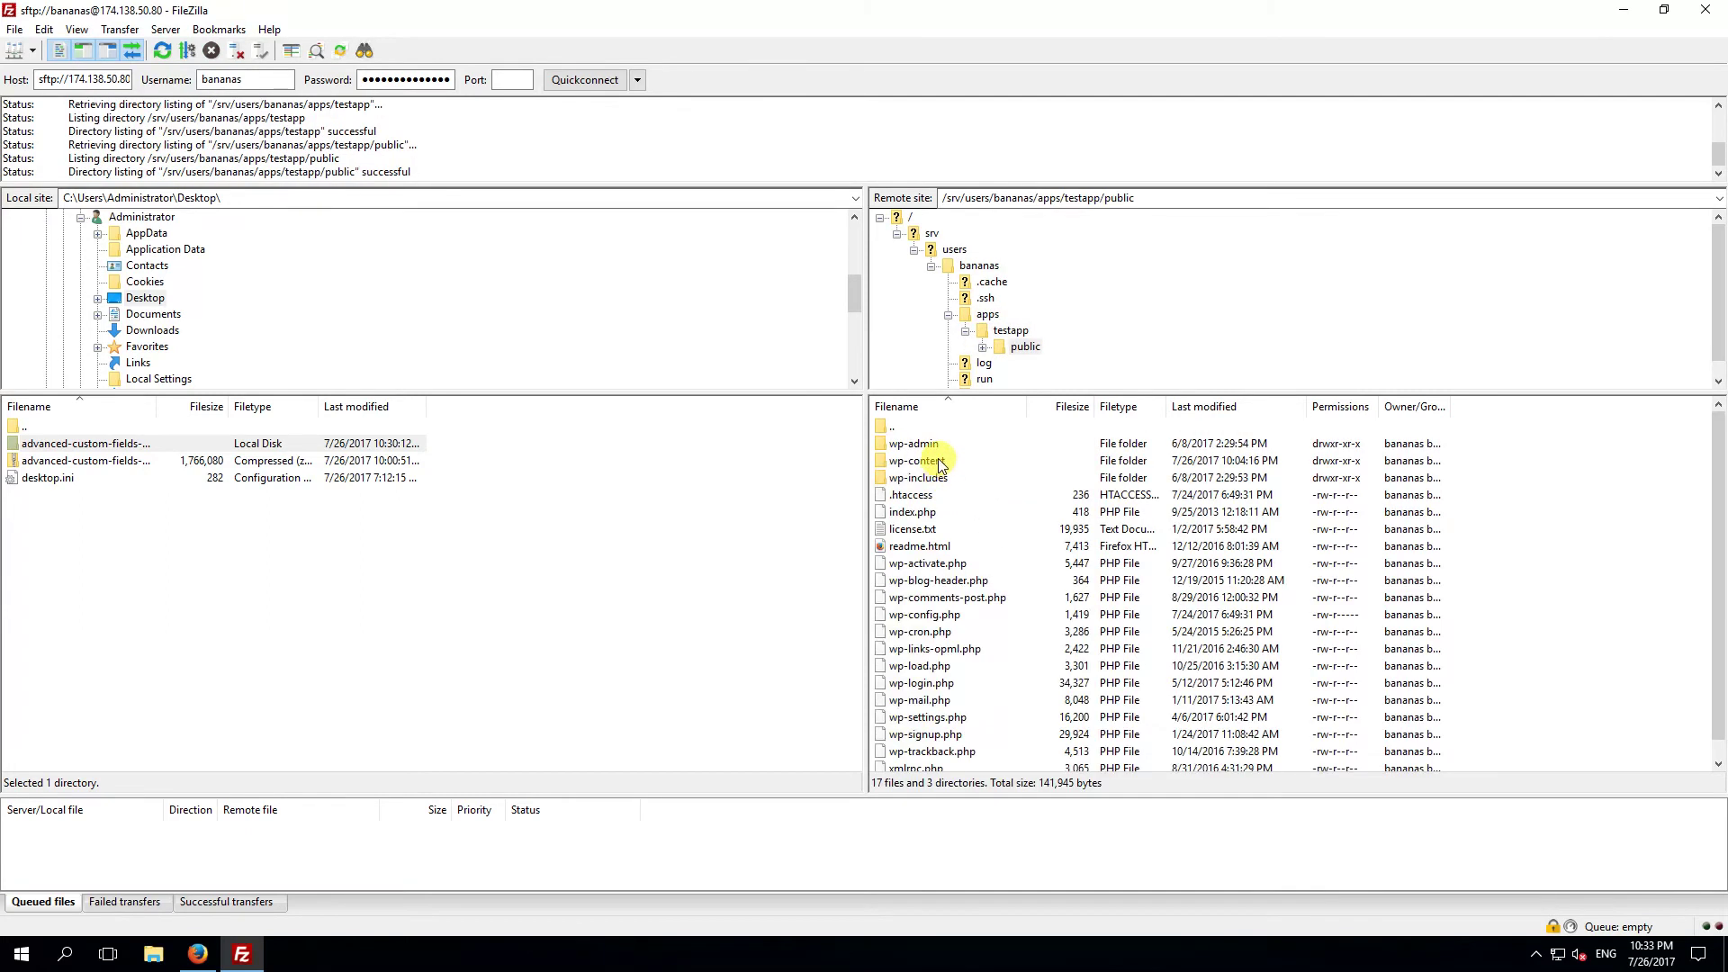
pyautogui.click(927, 464)
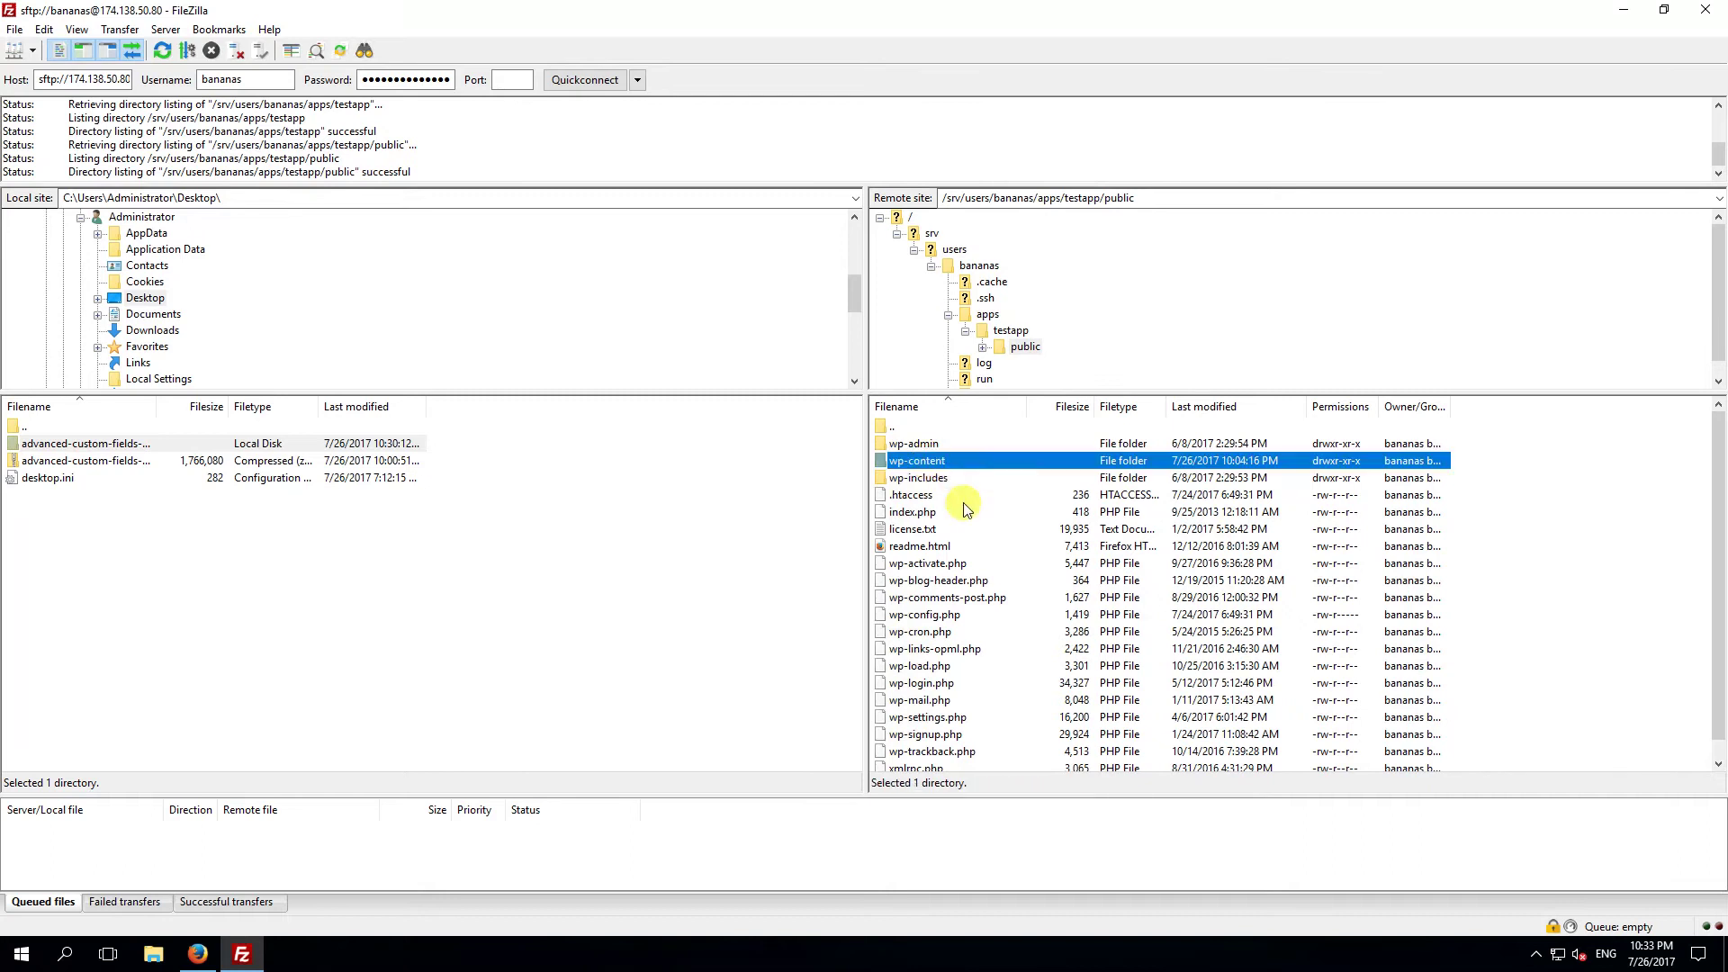
pyautogui.doubleClick(916, 461)
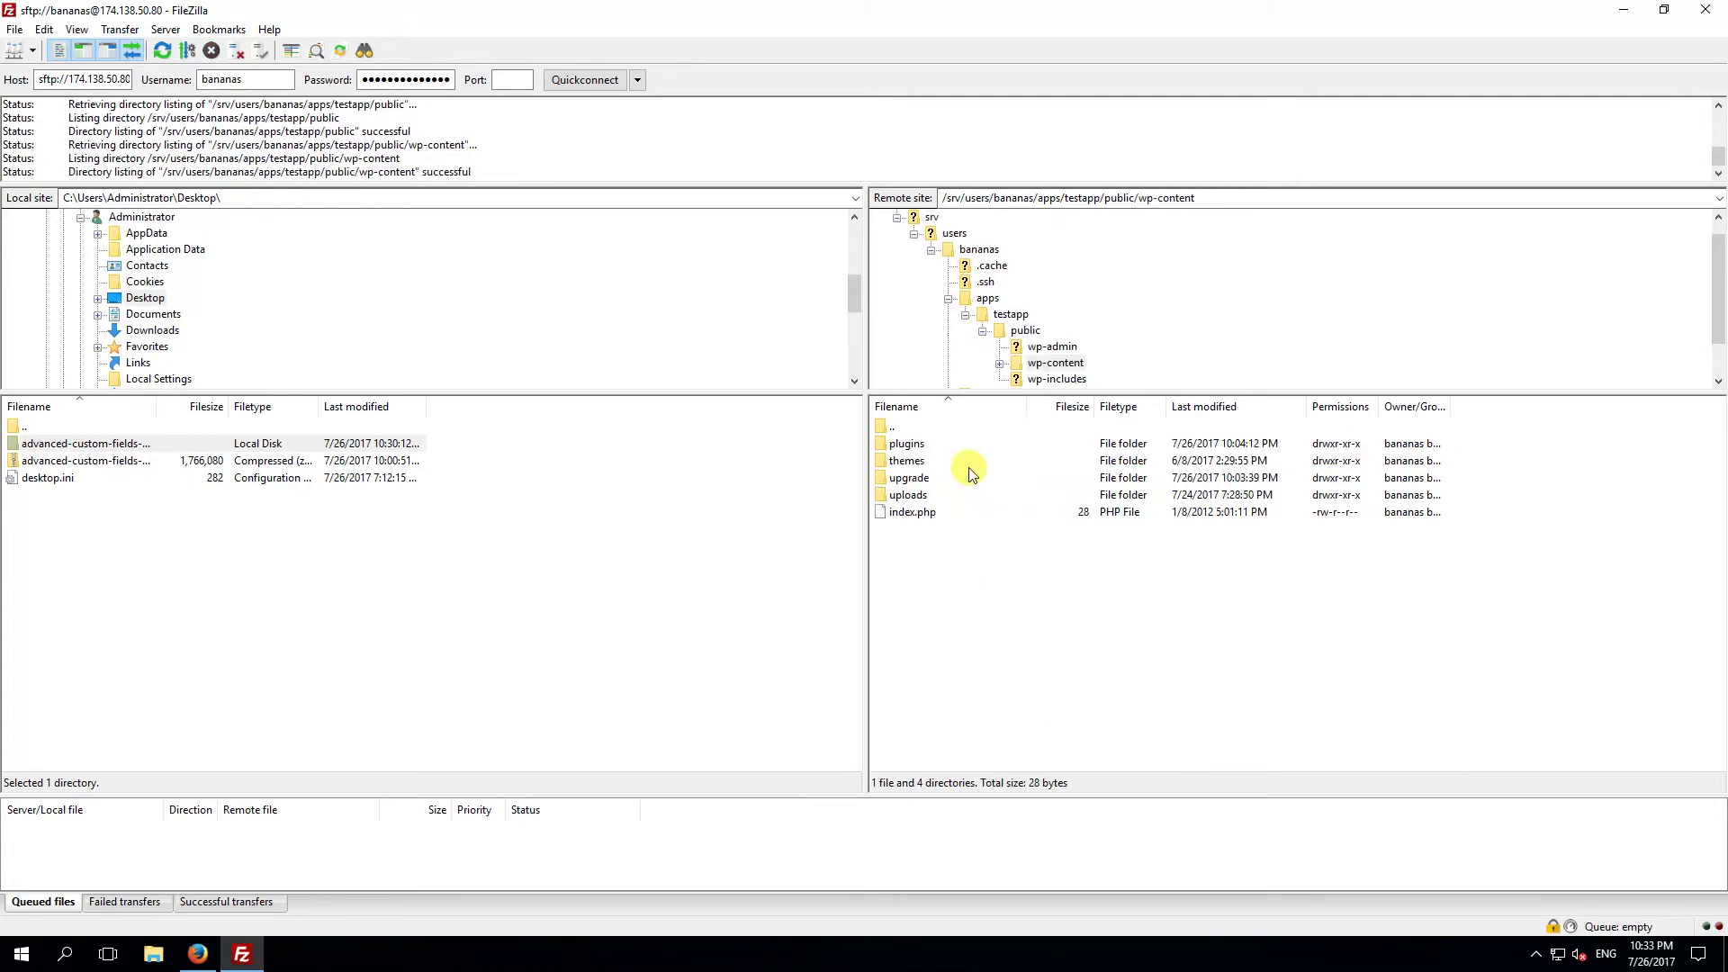
pyautogui.click(909, 445)
pyautogui.click(916, 463)
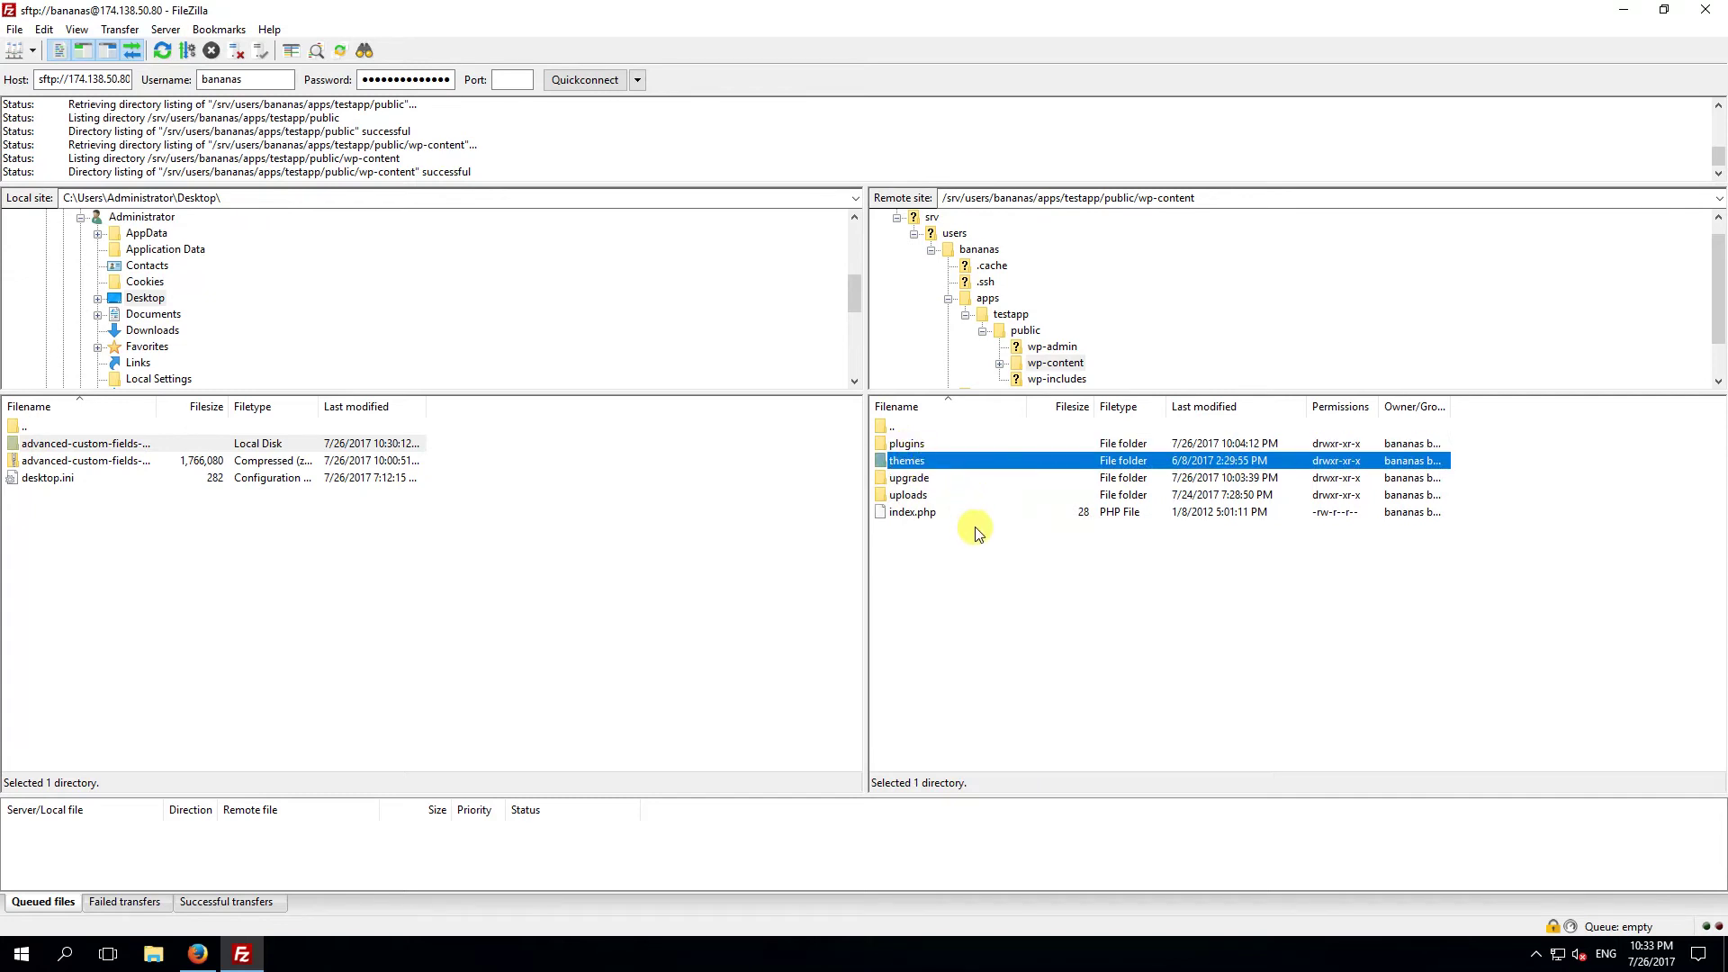
pyautogui.doubleClick(918, 444)
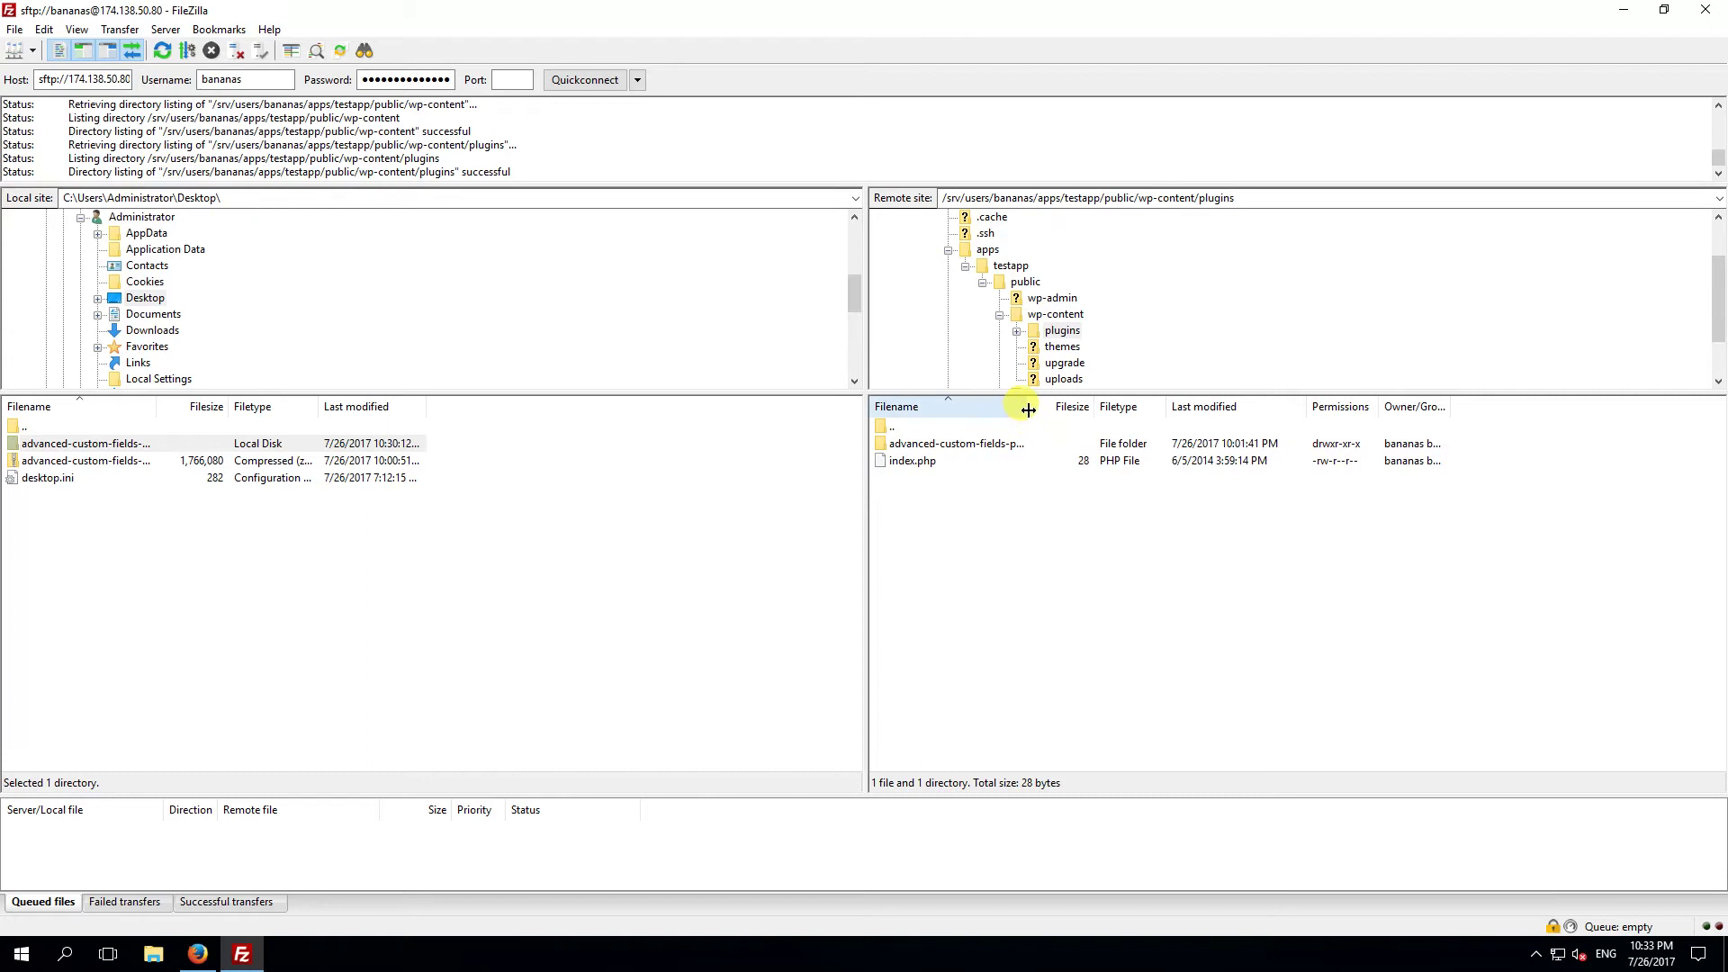
# Widen the filename columns in both file lists to show full names and select the local advanced-custom-fields-pro folder.
pyautogui.moveTo(1028, 409); pyautogui.dragTo(1108, 411)
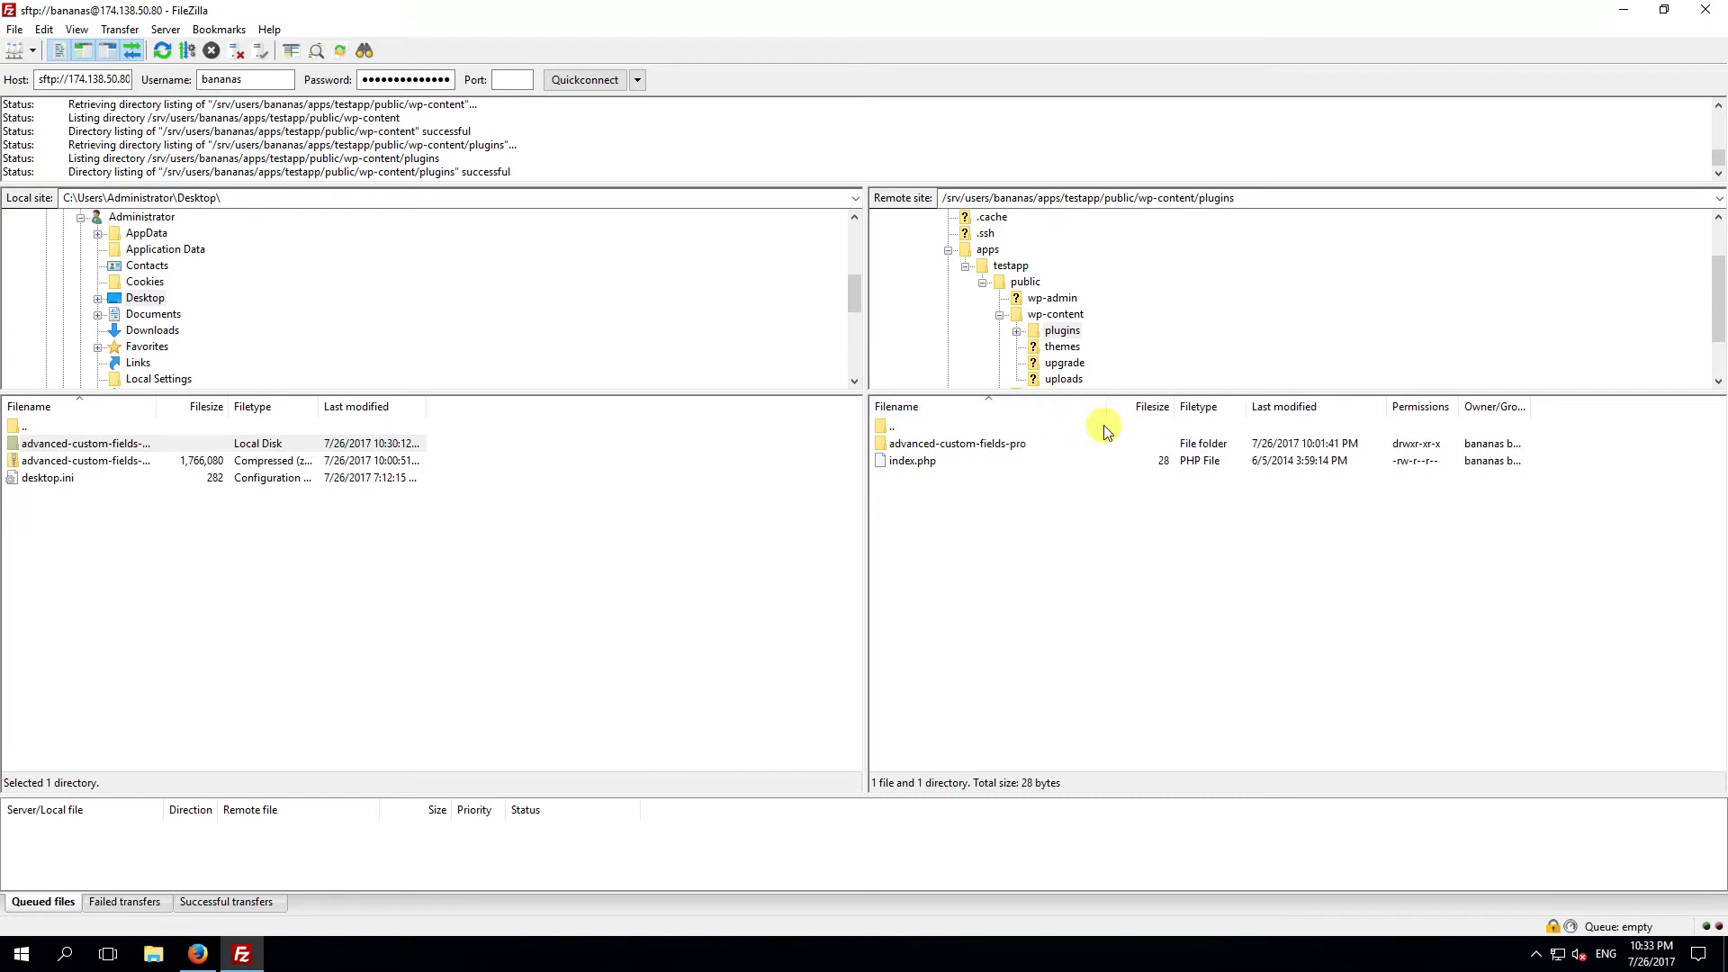
pyautogui.click(984, 453)
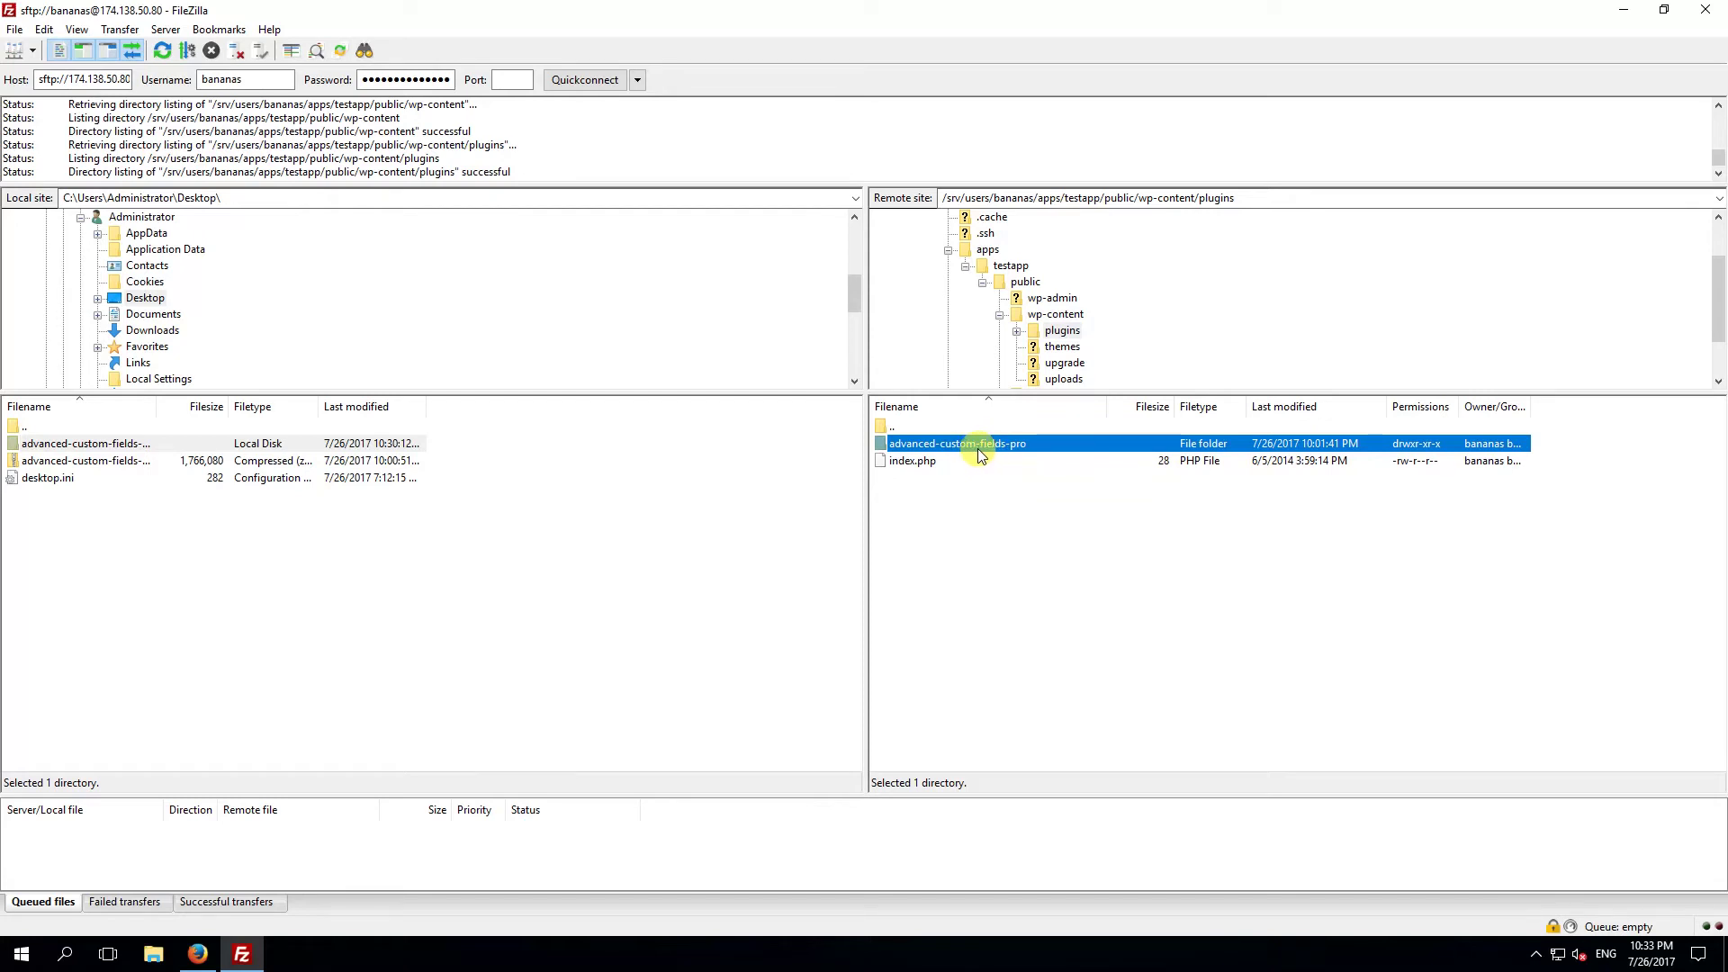
pyautogui.moveTo(224, 410); pyautogui.dragTo(224, 410)
pyautogui.click(151, 441)
pyautogui.click(161, 443)
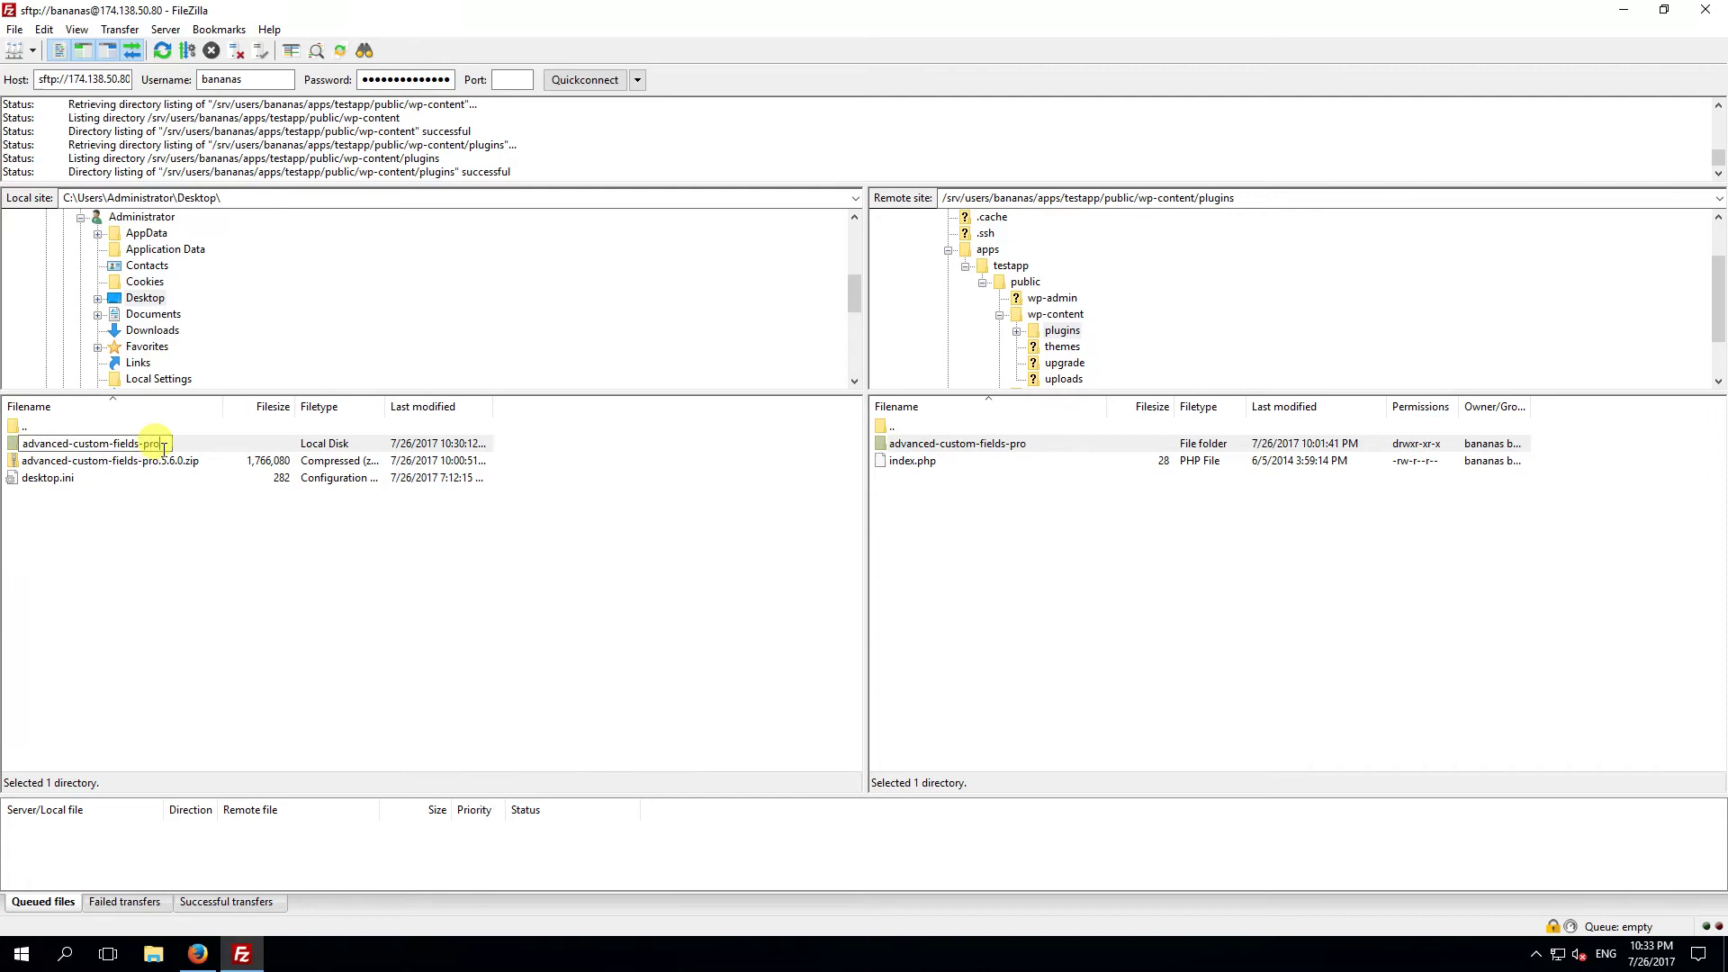
pyautogui.click(201, 446)
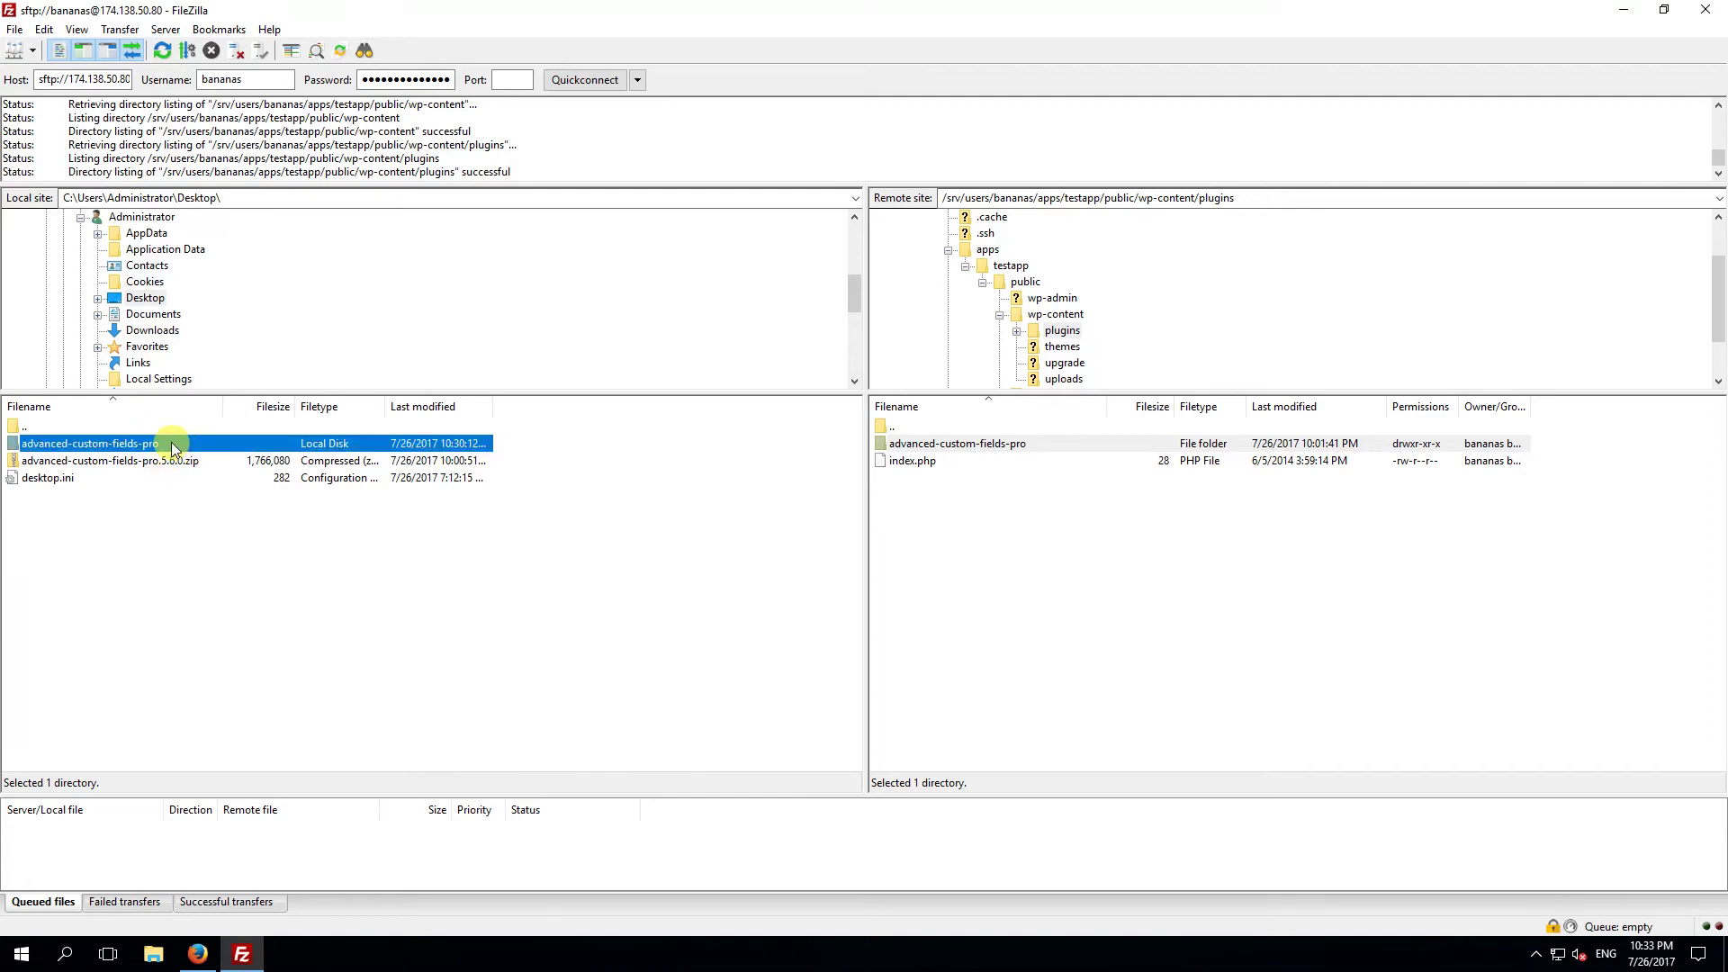
# Compare the local advanced-custom-fields-pro folder with the folder of the same name in the remote plugins directory.
pyautogui.click(949, 448)
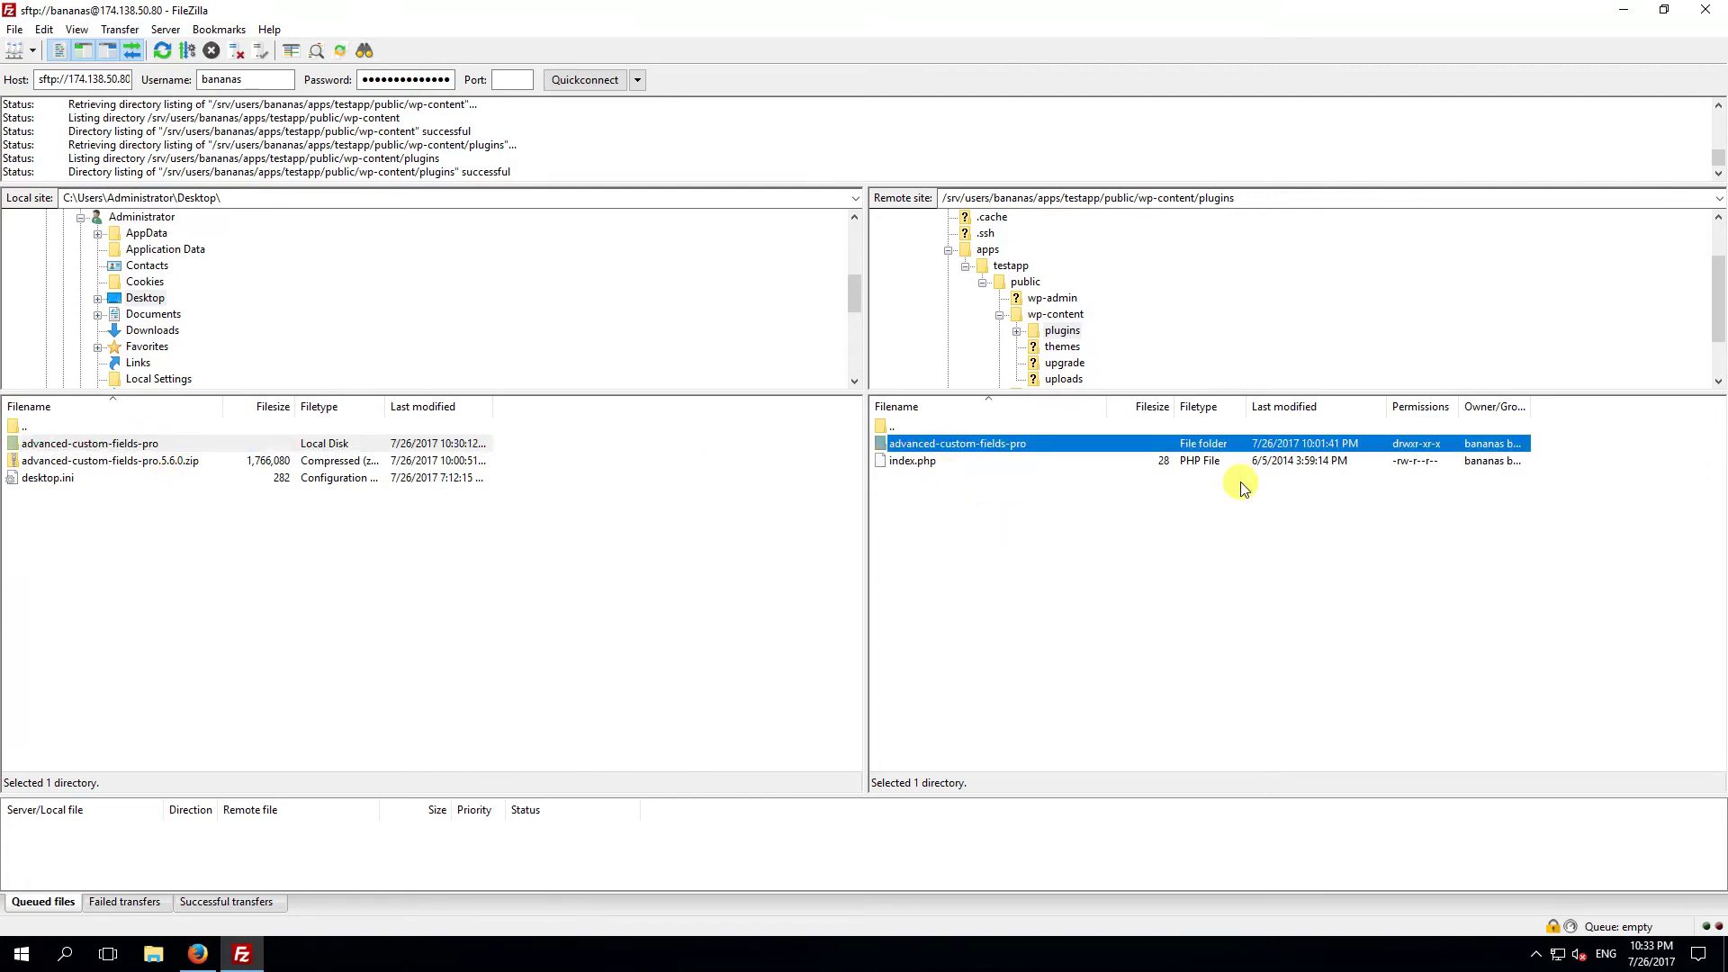
pyautogui.click(175, 444)
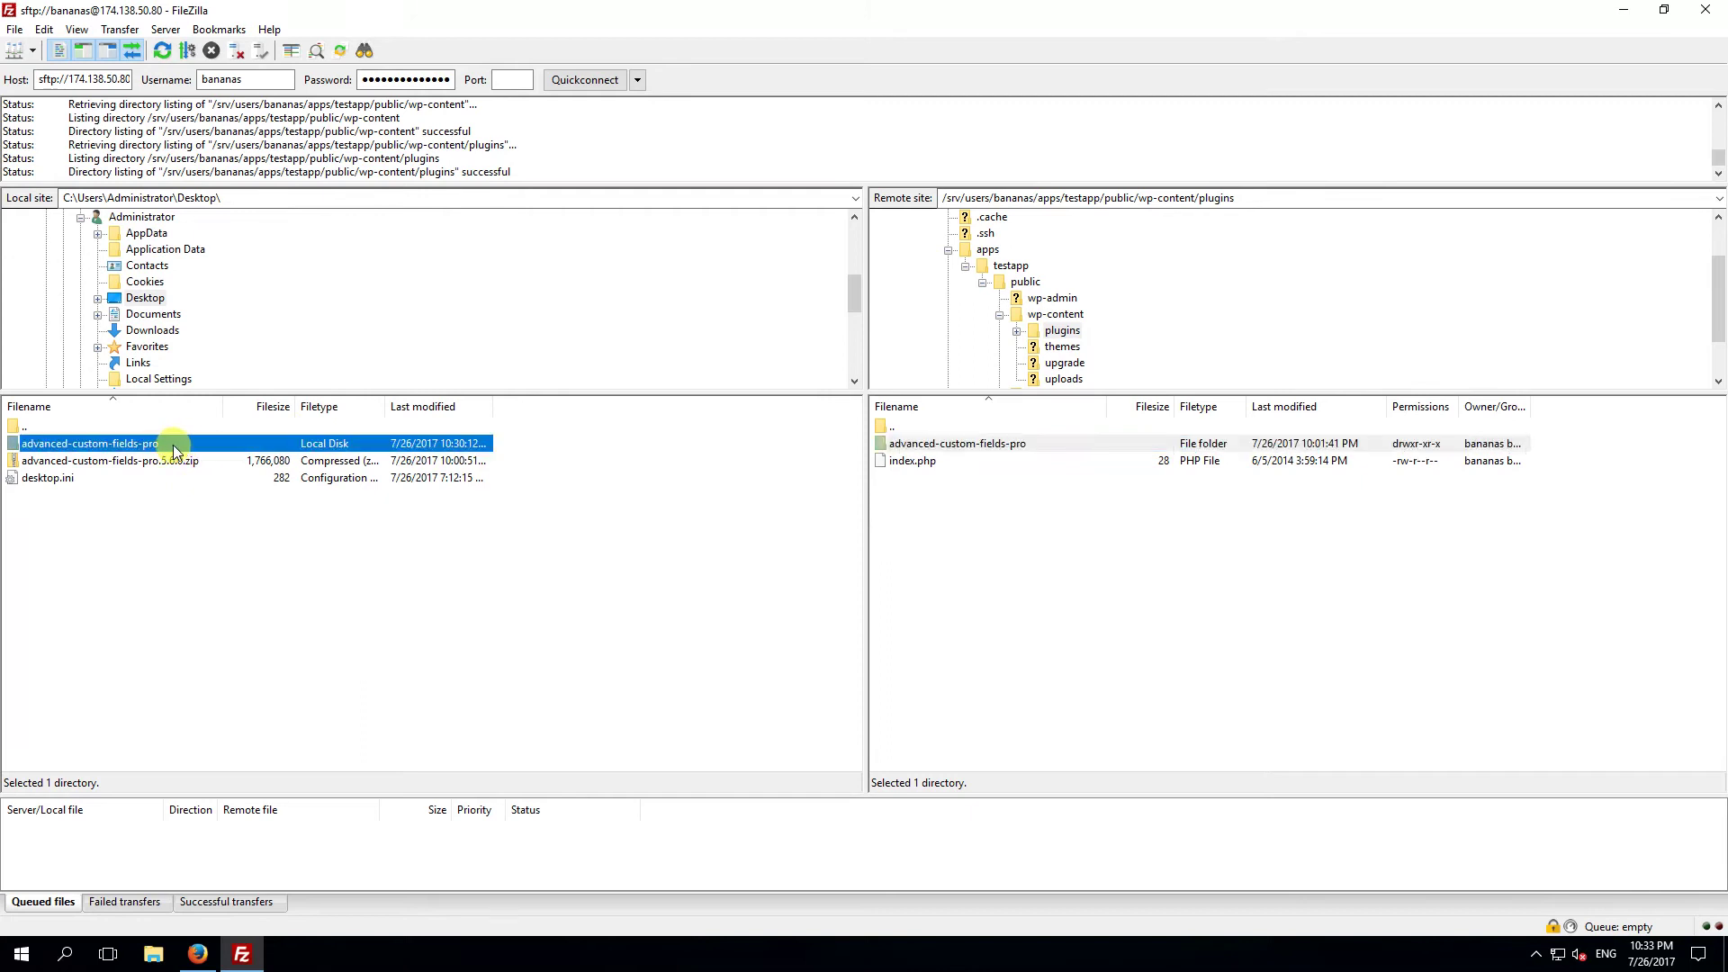
pyautogui.click(963, 452)
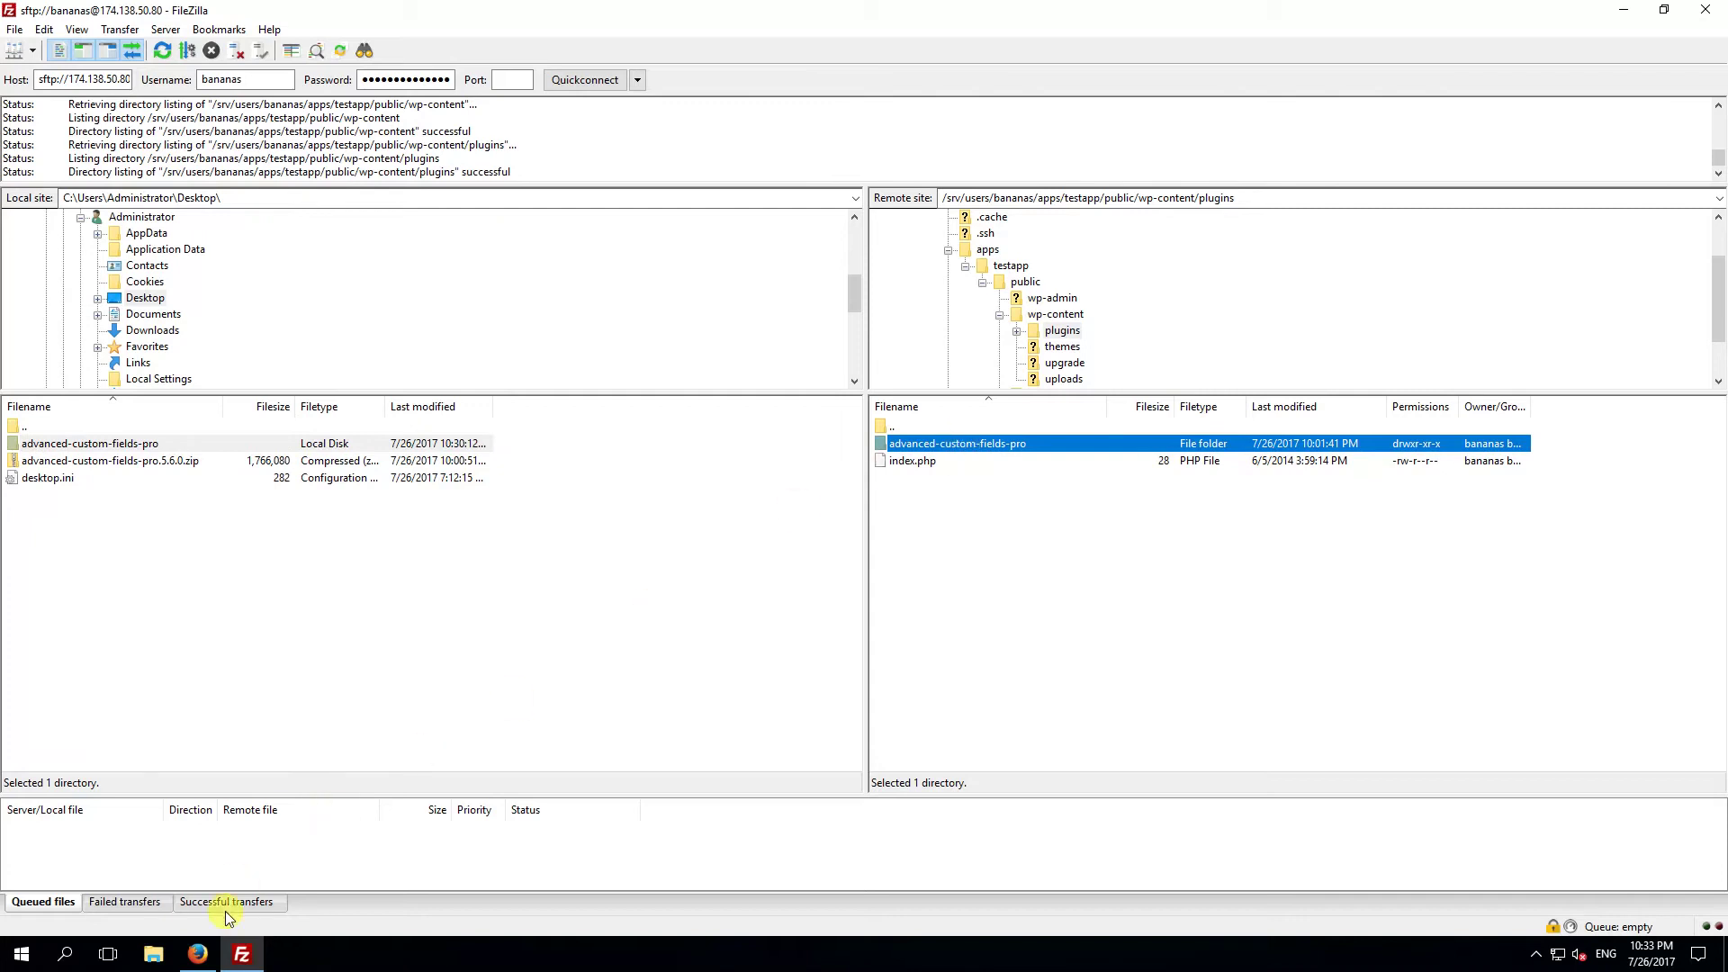
# Switch to the WordPress Plugins page in Firefox and deactivate Advanced Custom Fields PRO.
pyautogui.click(200, 954)
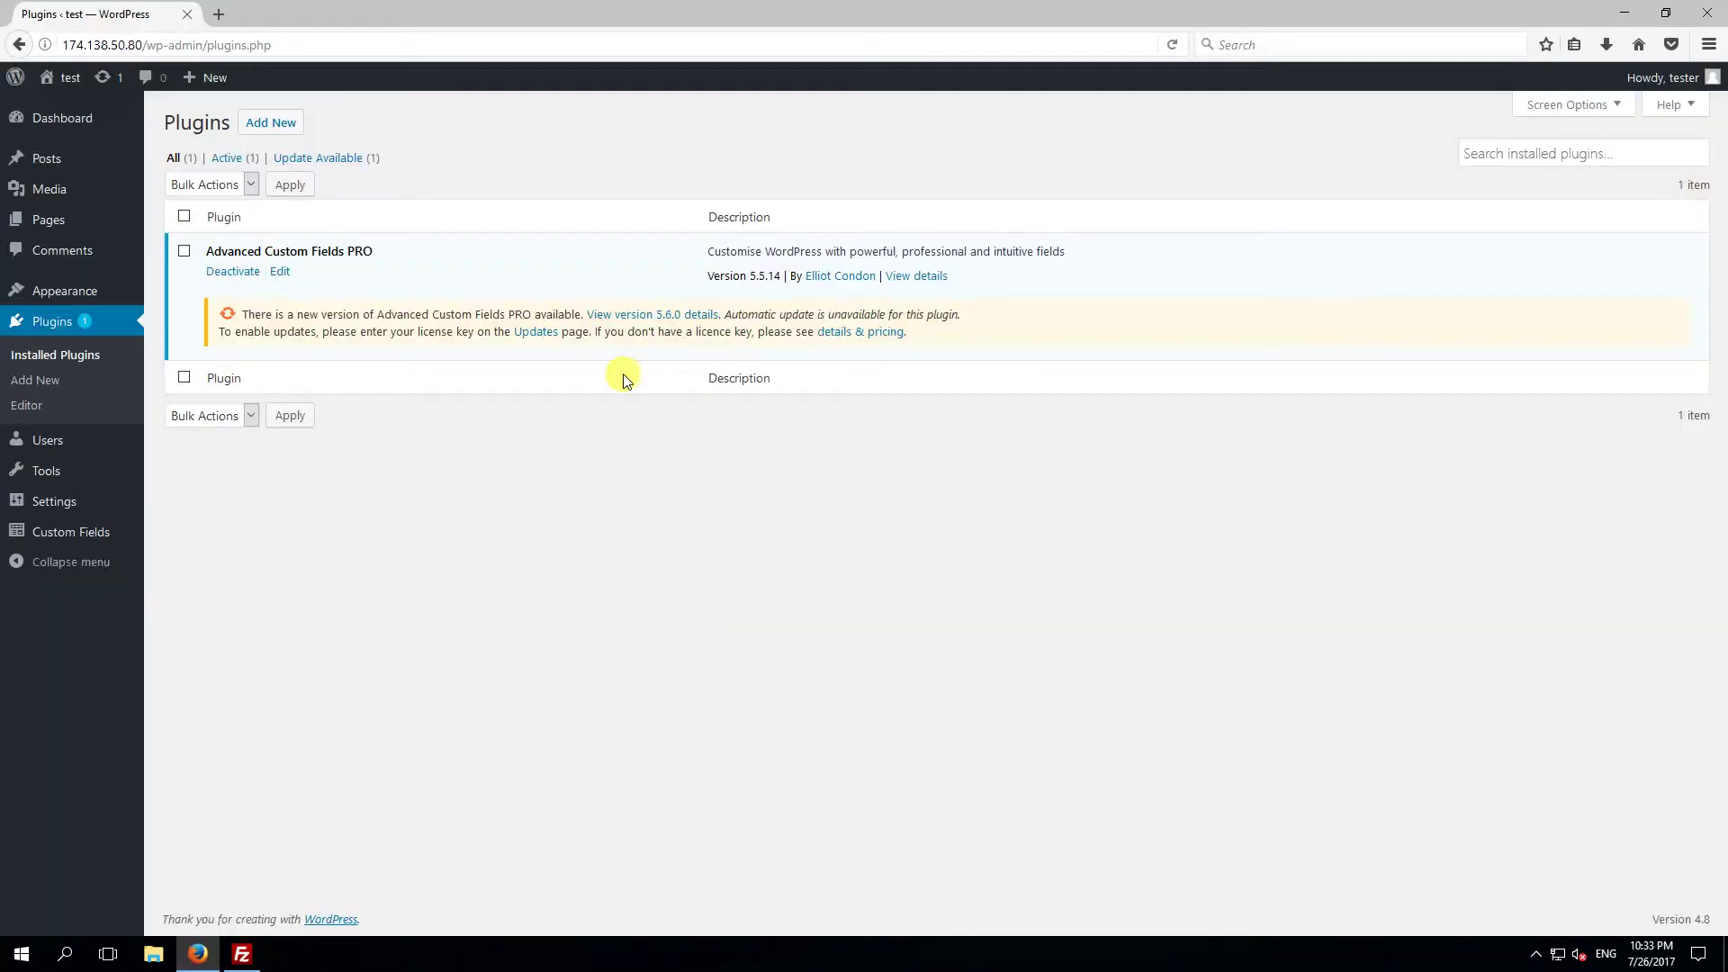
pyautogui.click(236, 273)
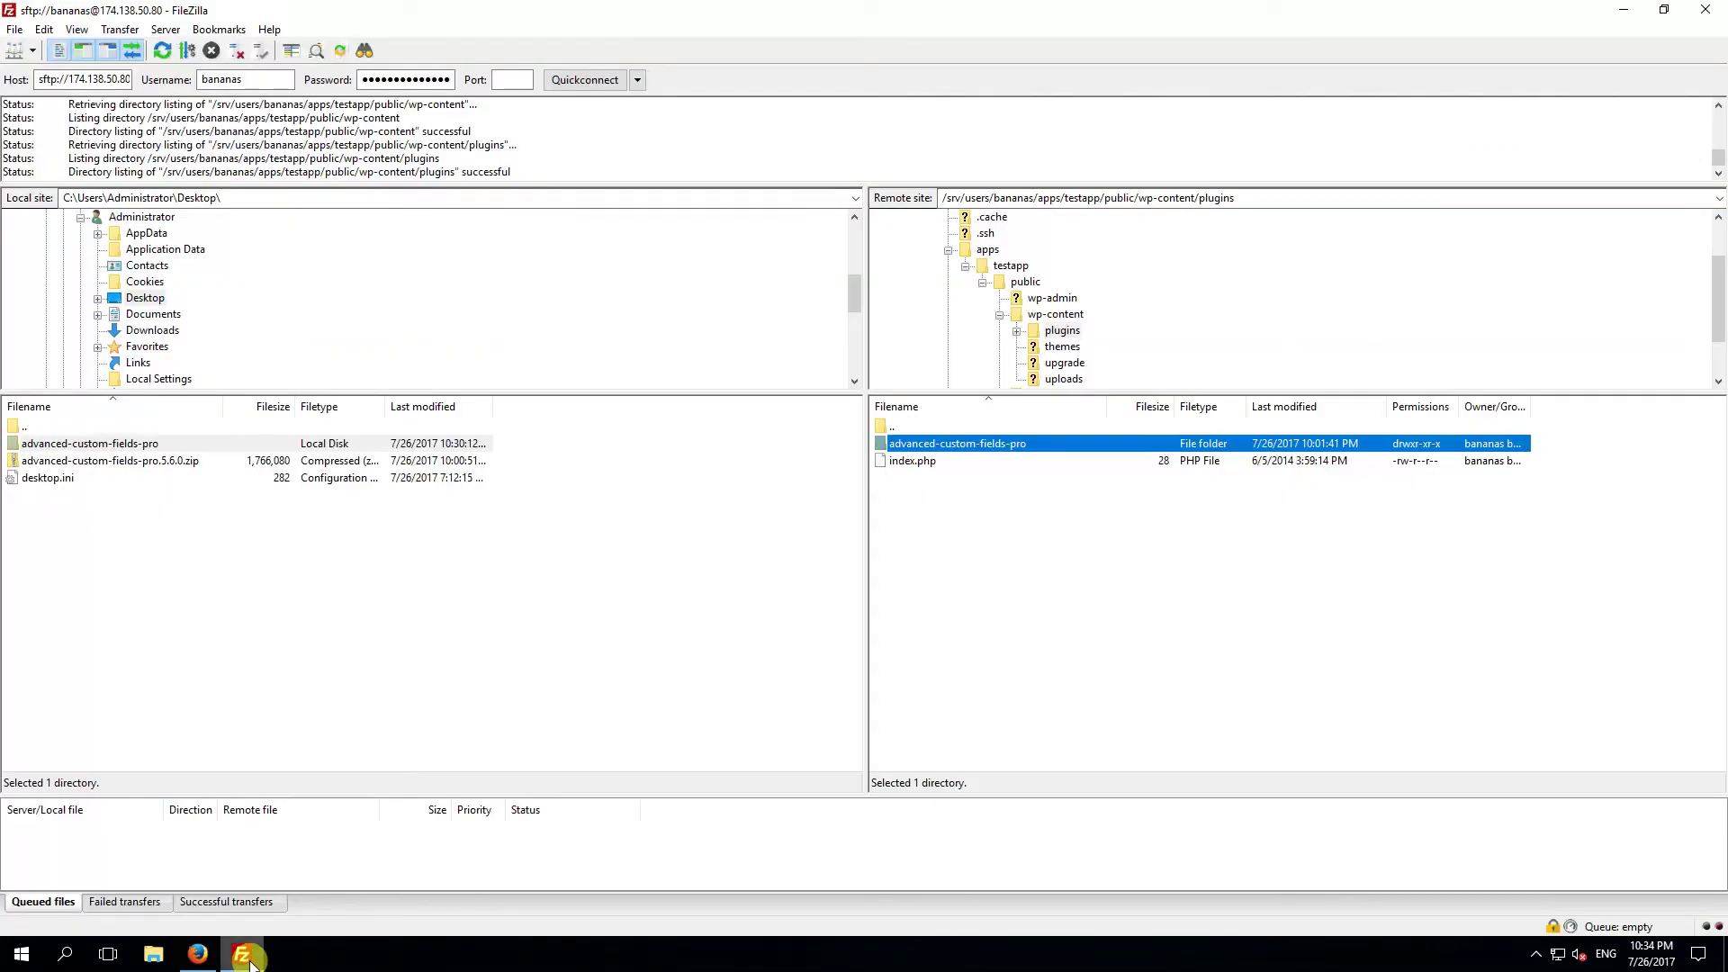
# Switch to FileZilla, upload the local advanced-custom-fields-pro folder to the remote plugins folder with the Overwrite action, and check the transfer log.
pyautogui.click(241, 955)
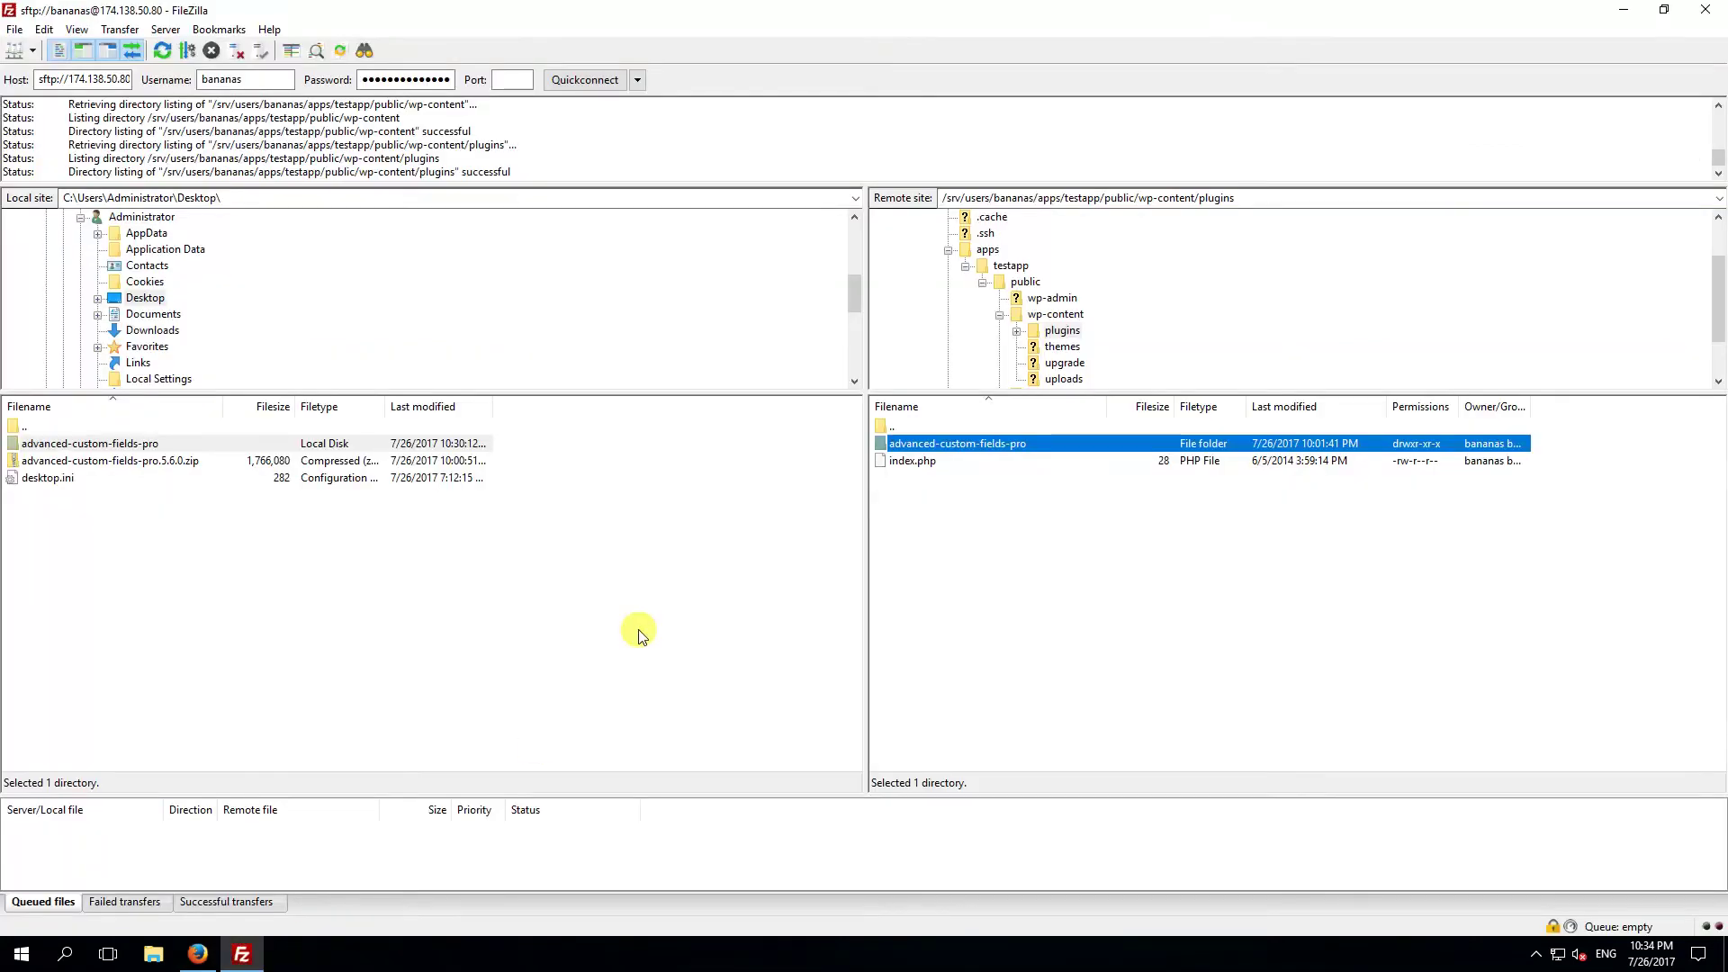
pyautogui.rightClick(97, 448)
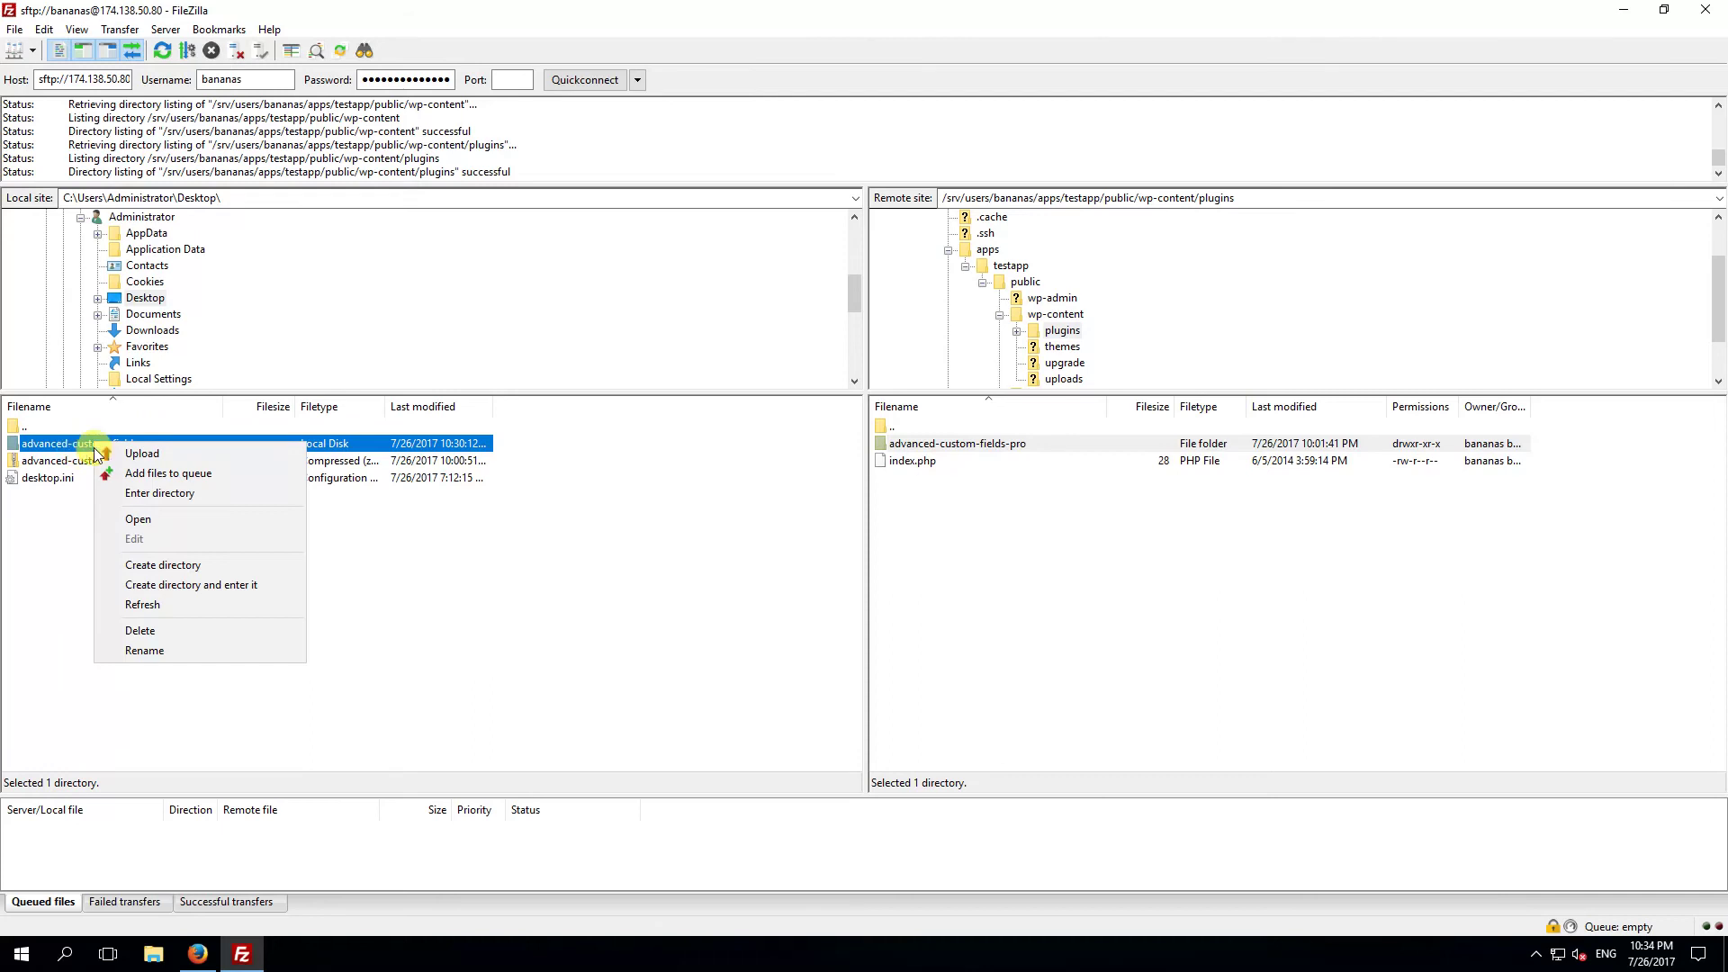
pyautogui.click(153, 457)
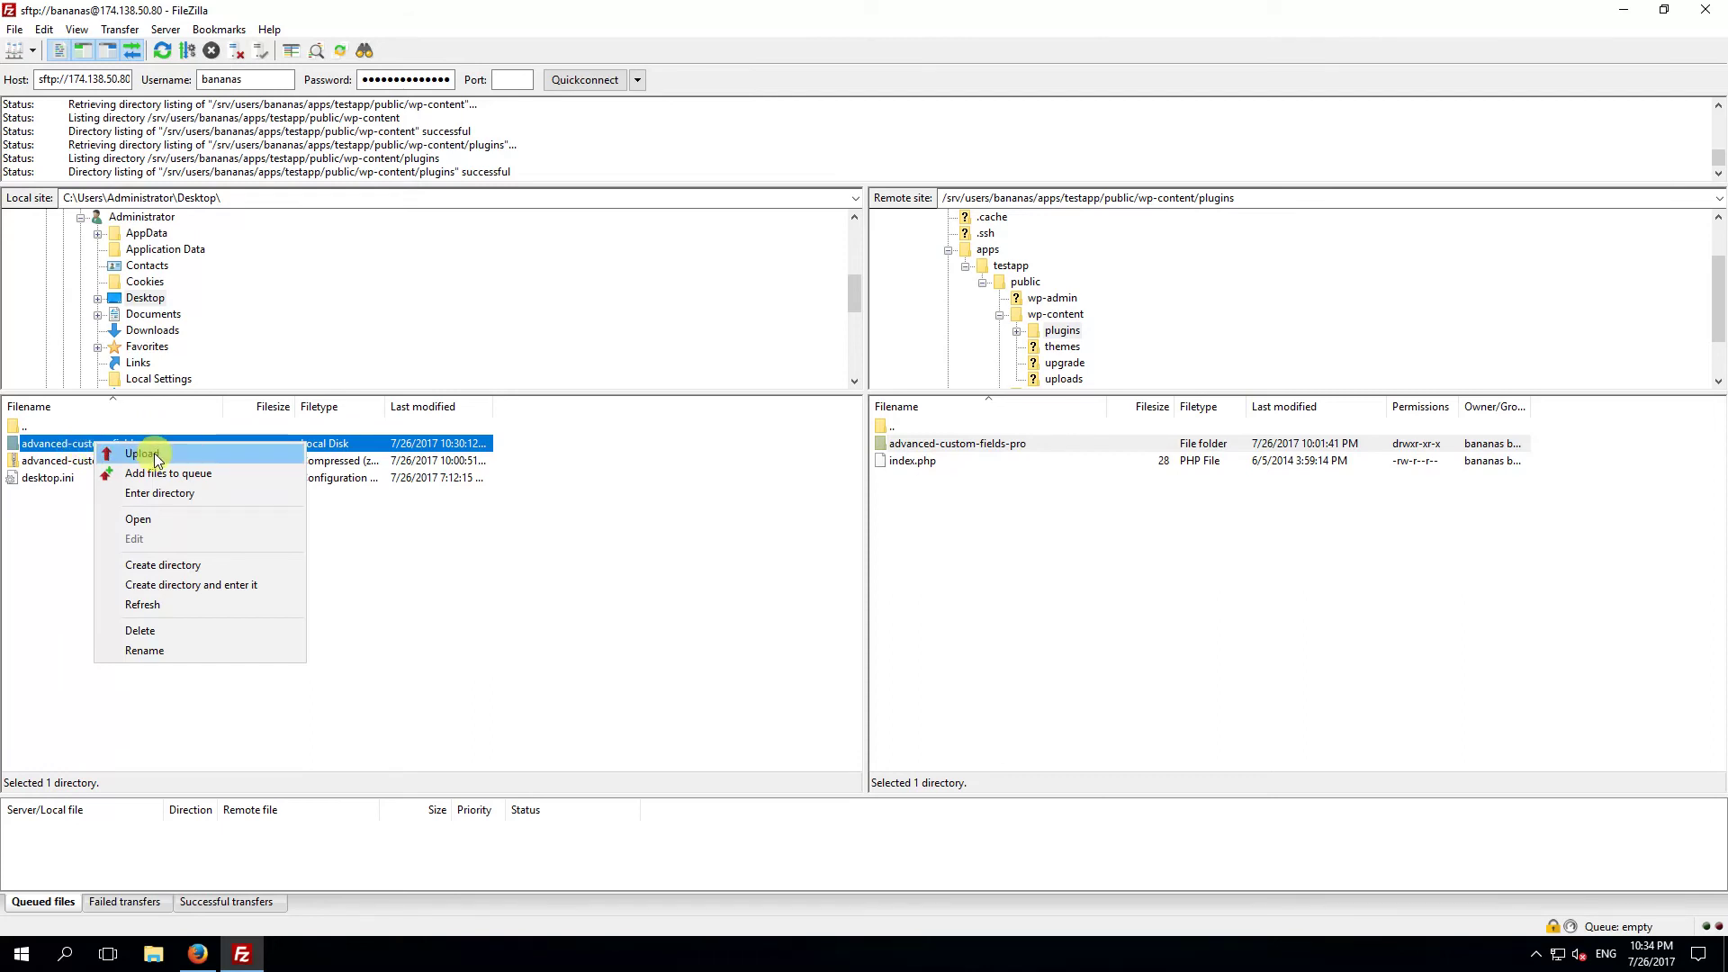
pyautogui.click(153, 453)
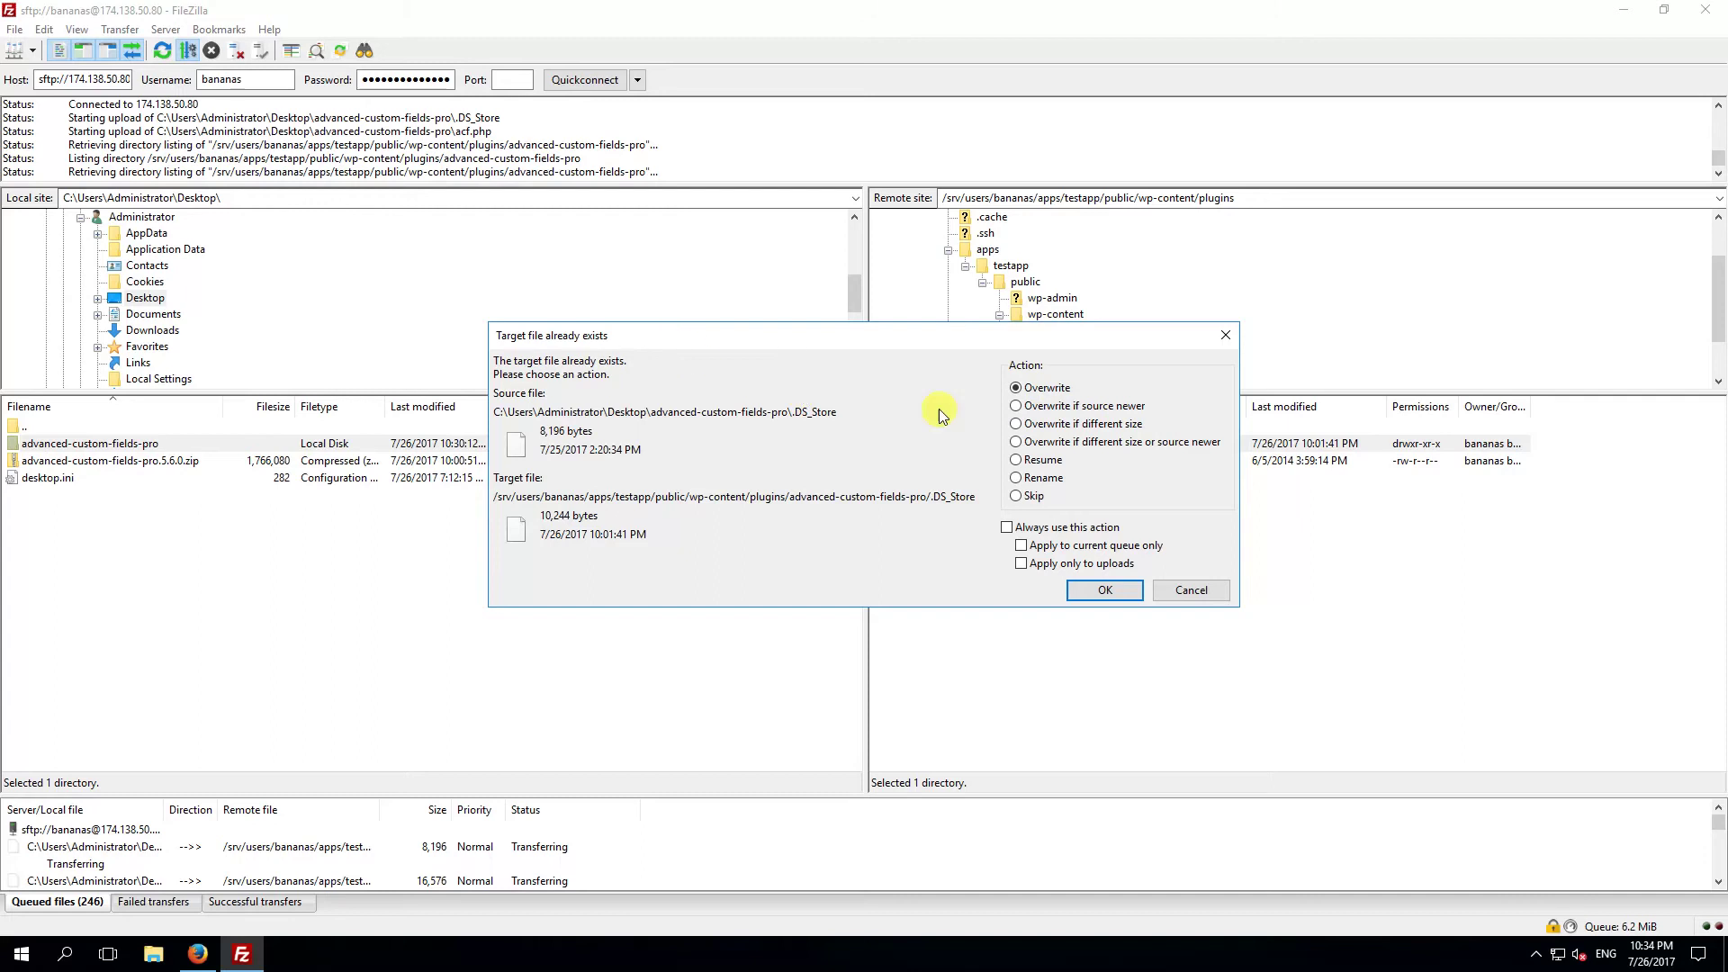
pyautogui.click(1104, 590)
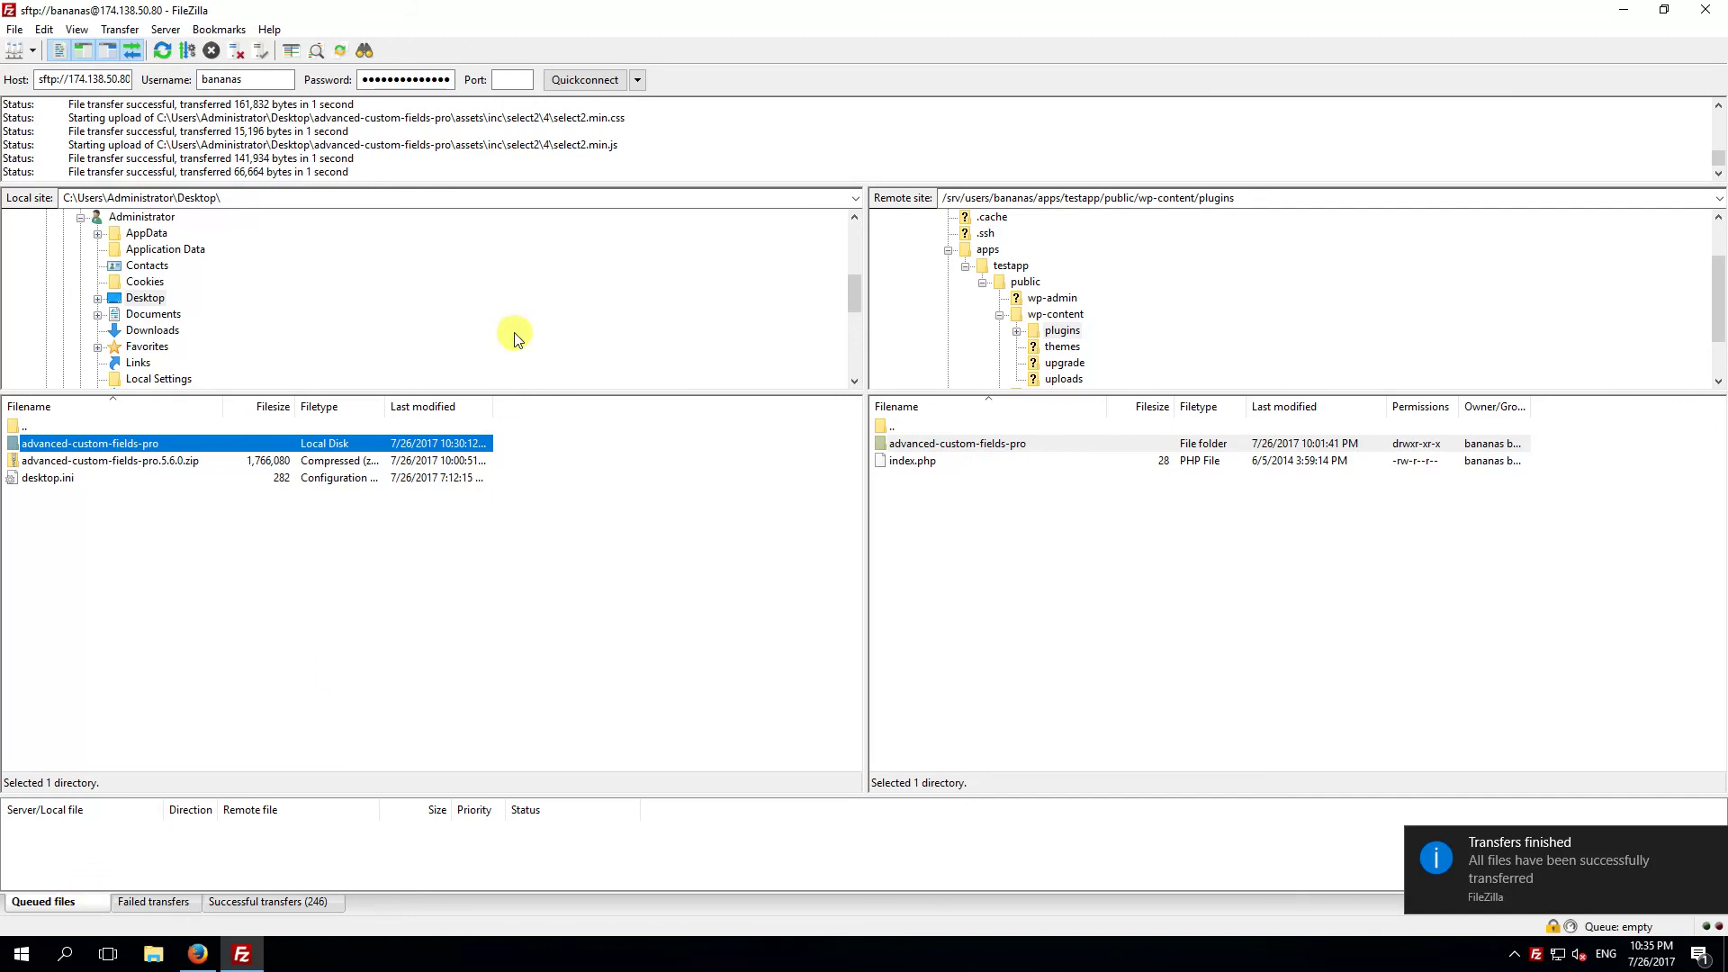
pyautogui.click(155, 172)
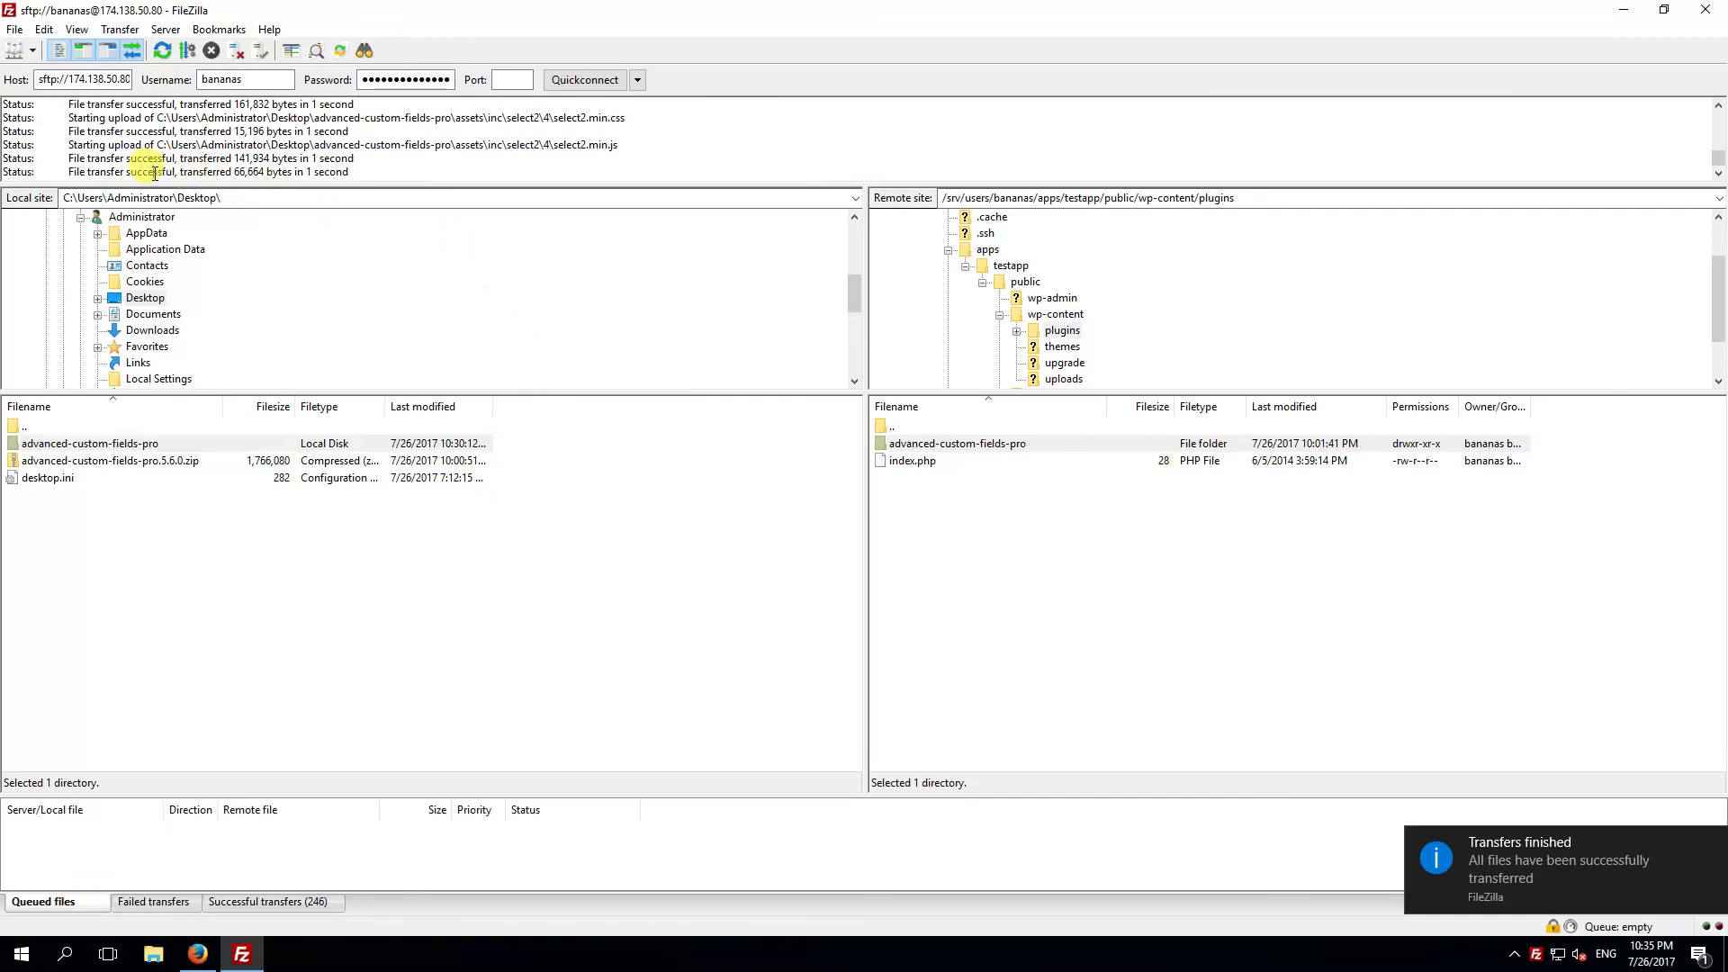
pyautogui.doubleClick(151, 171)
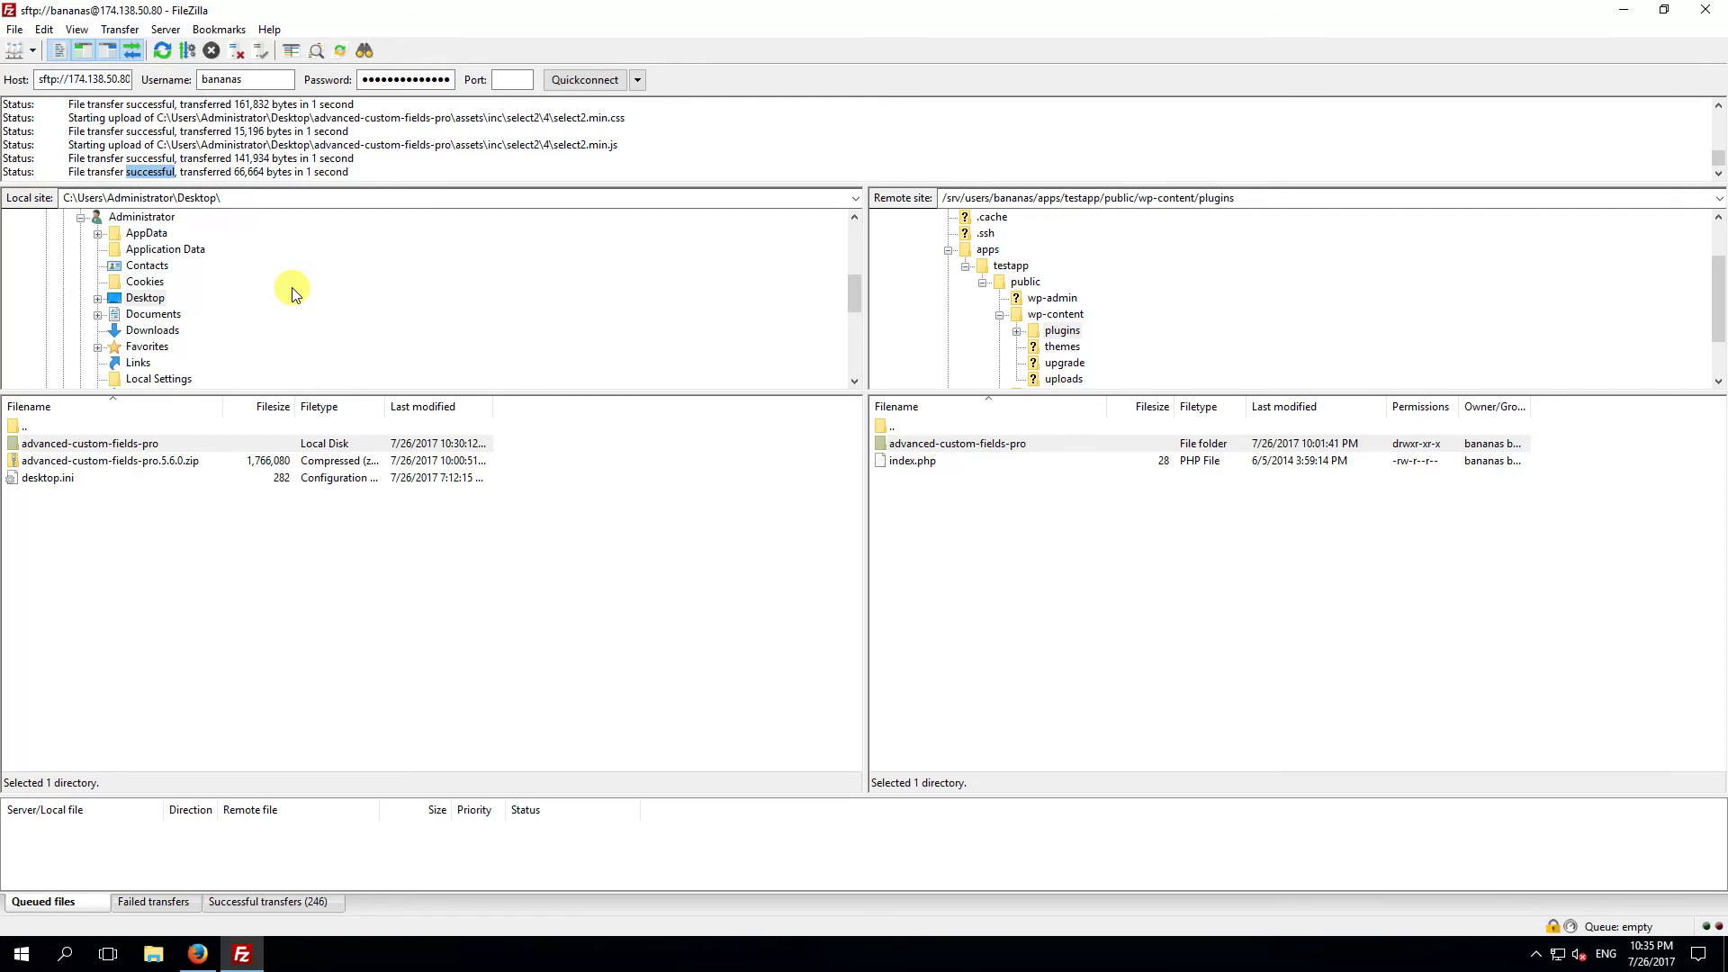
# Return to WordPress in Firefox, reload the installed plugins list and activate Advanced Custom Fields PRO.
pyautogui.click(200, 954)
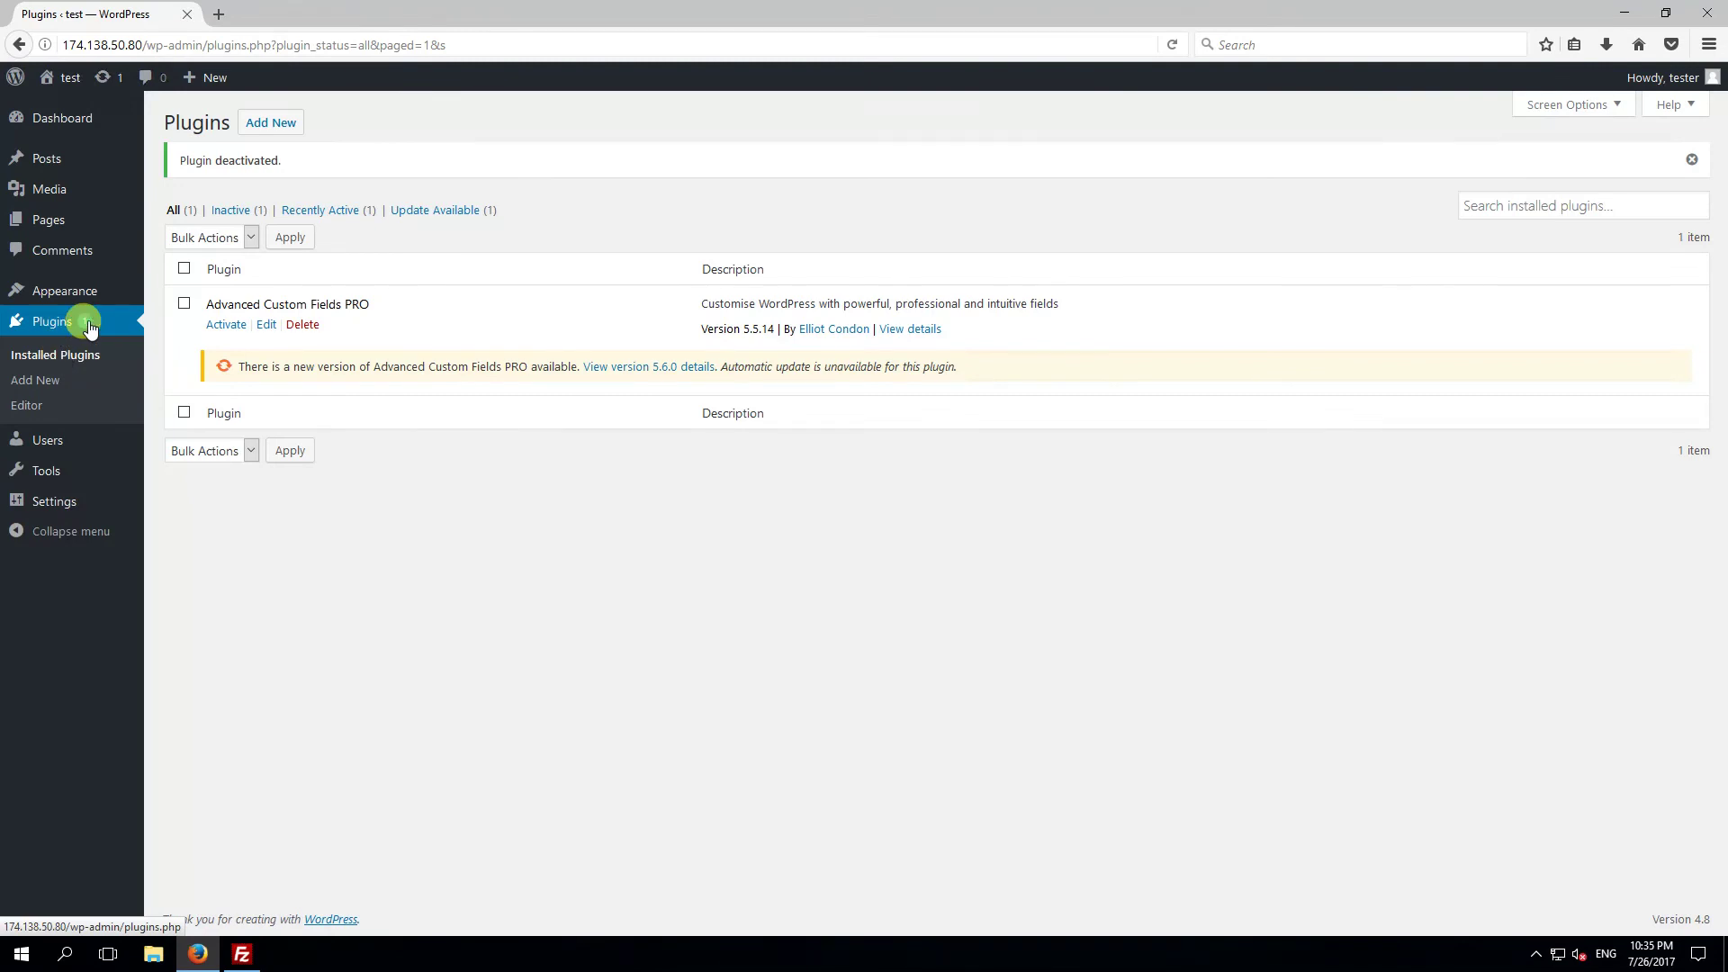
pyautogui.click(47, 330)
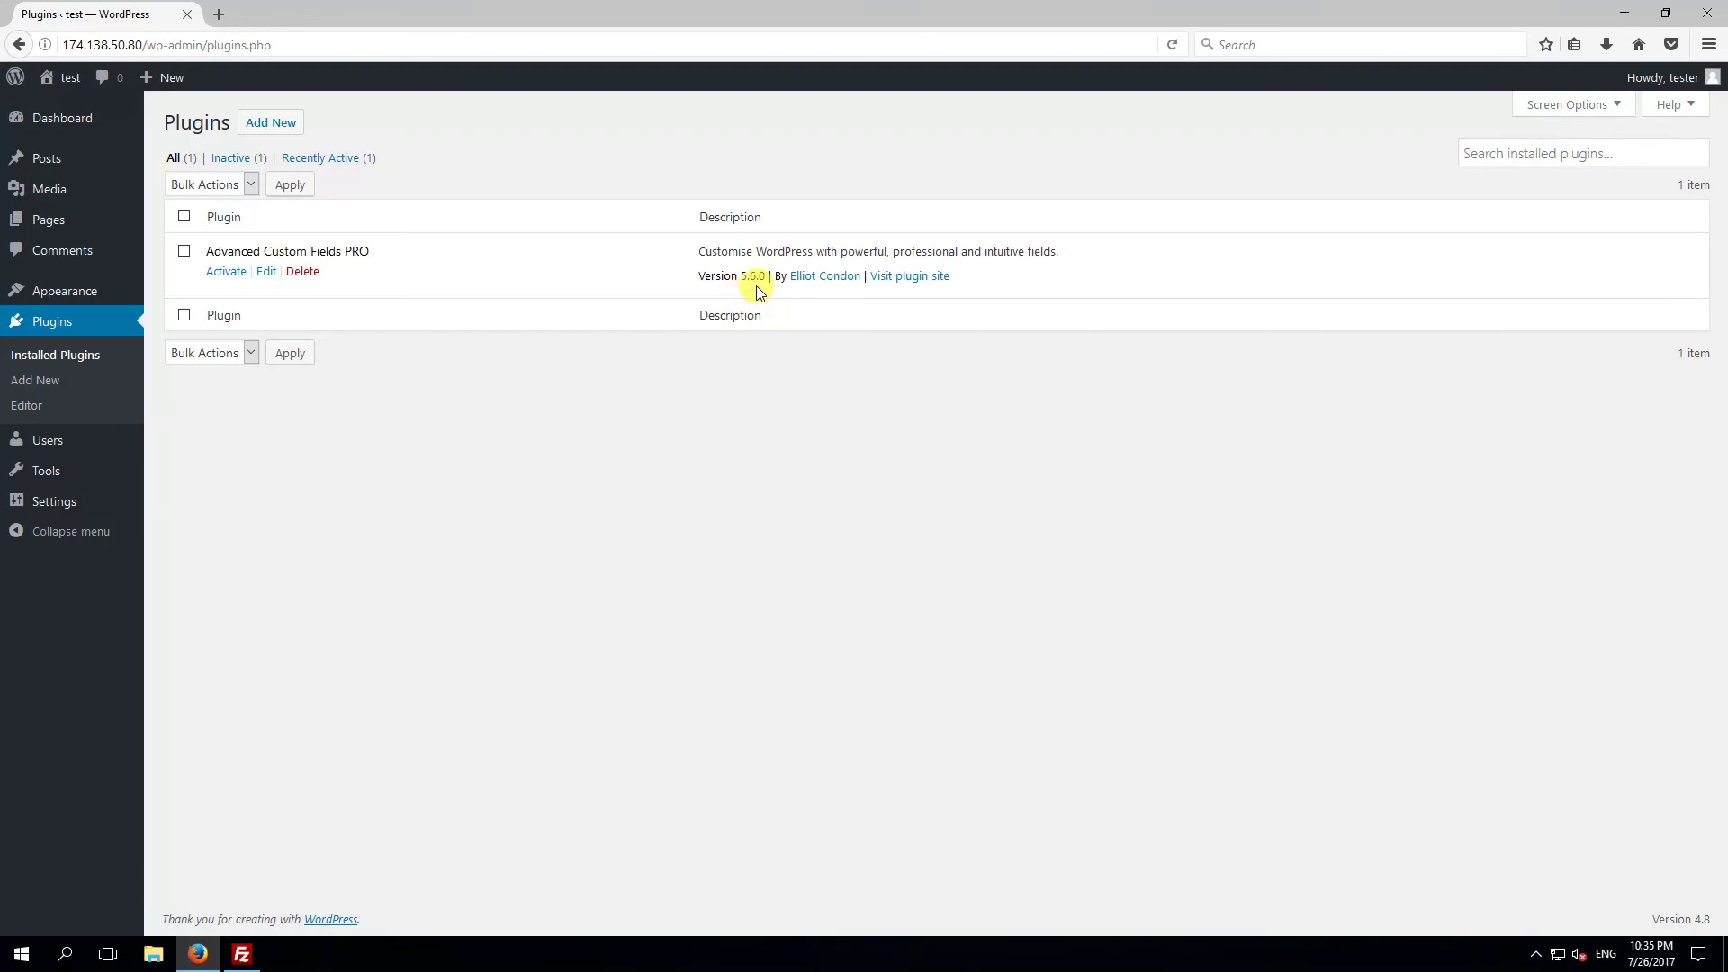
pyautogui.click(226, 271)
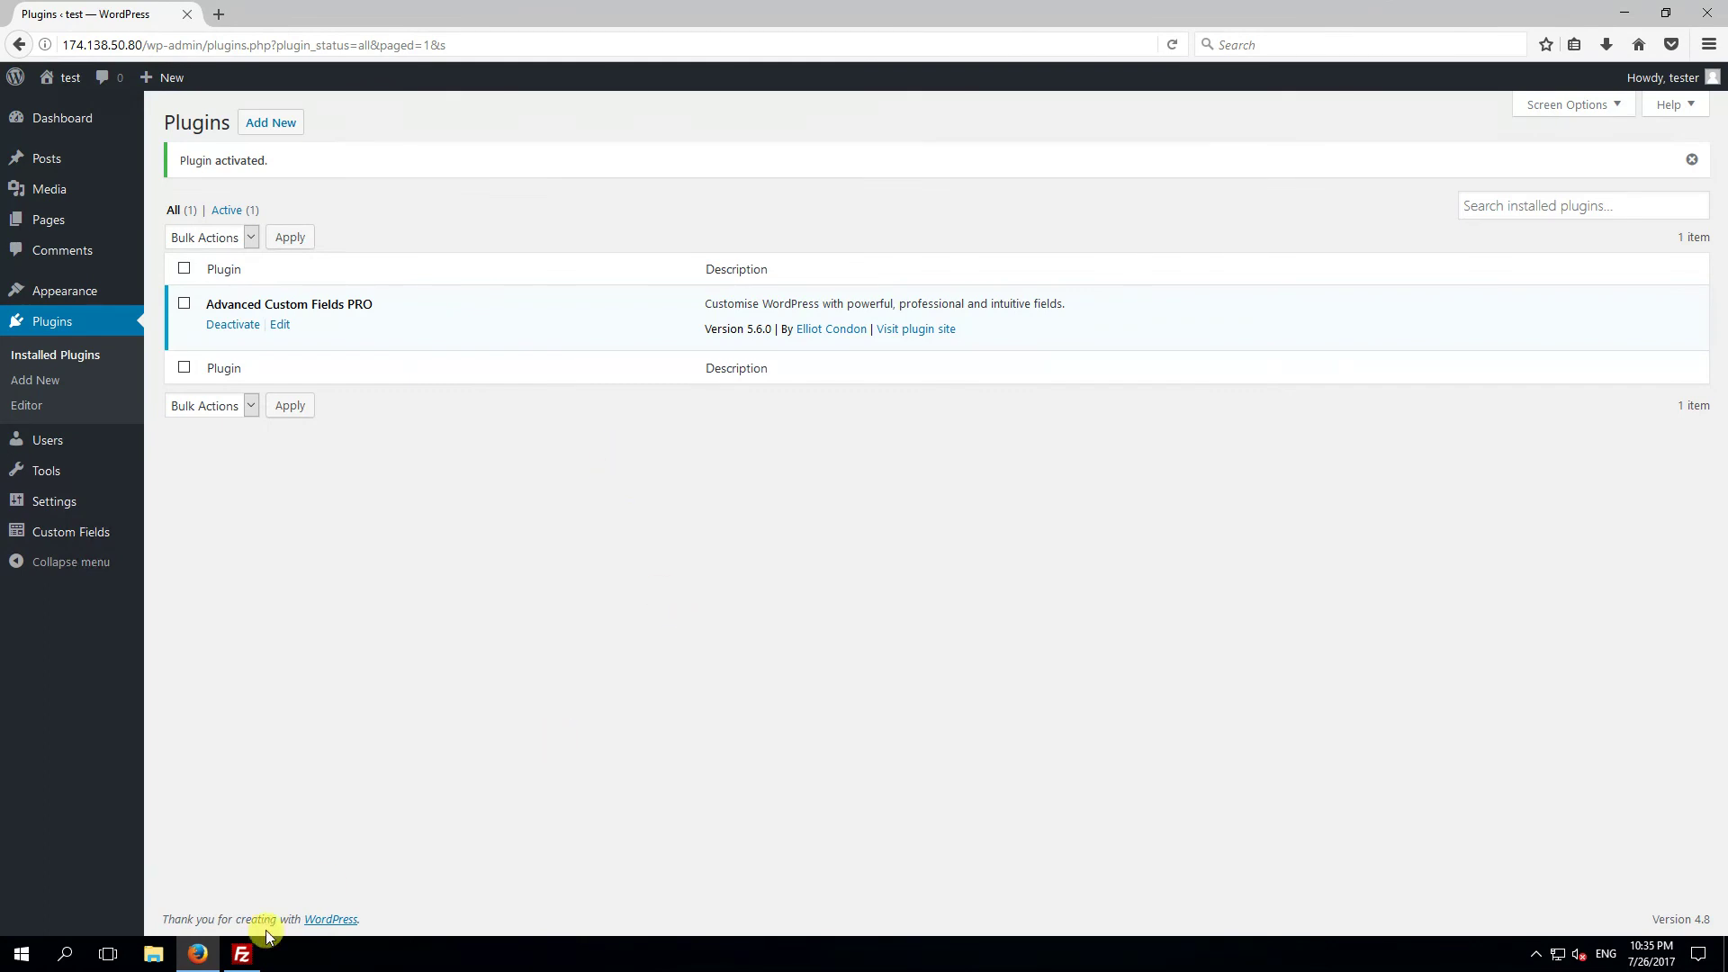
pyautogui.click(242, 956)
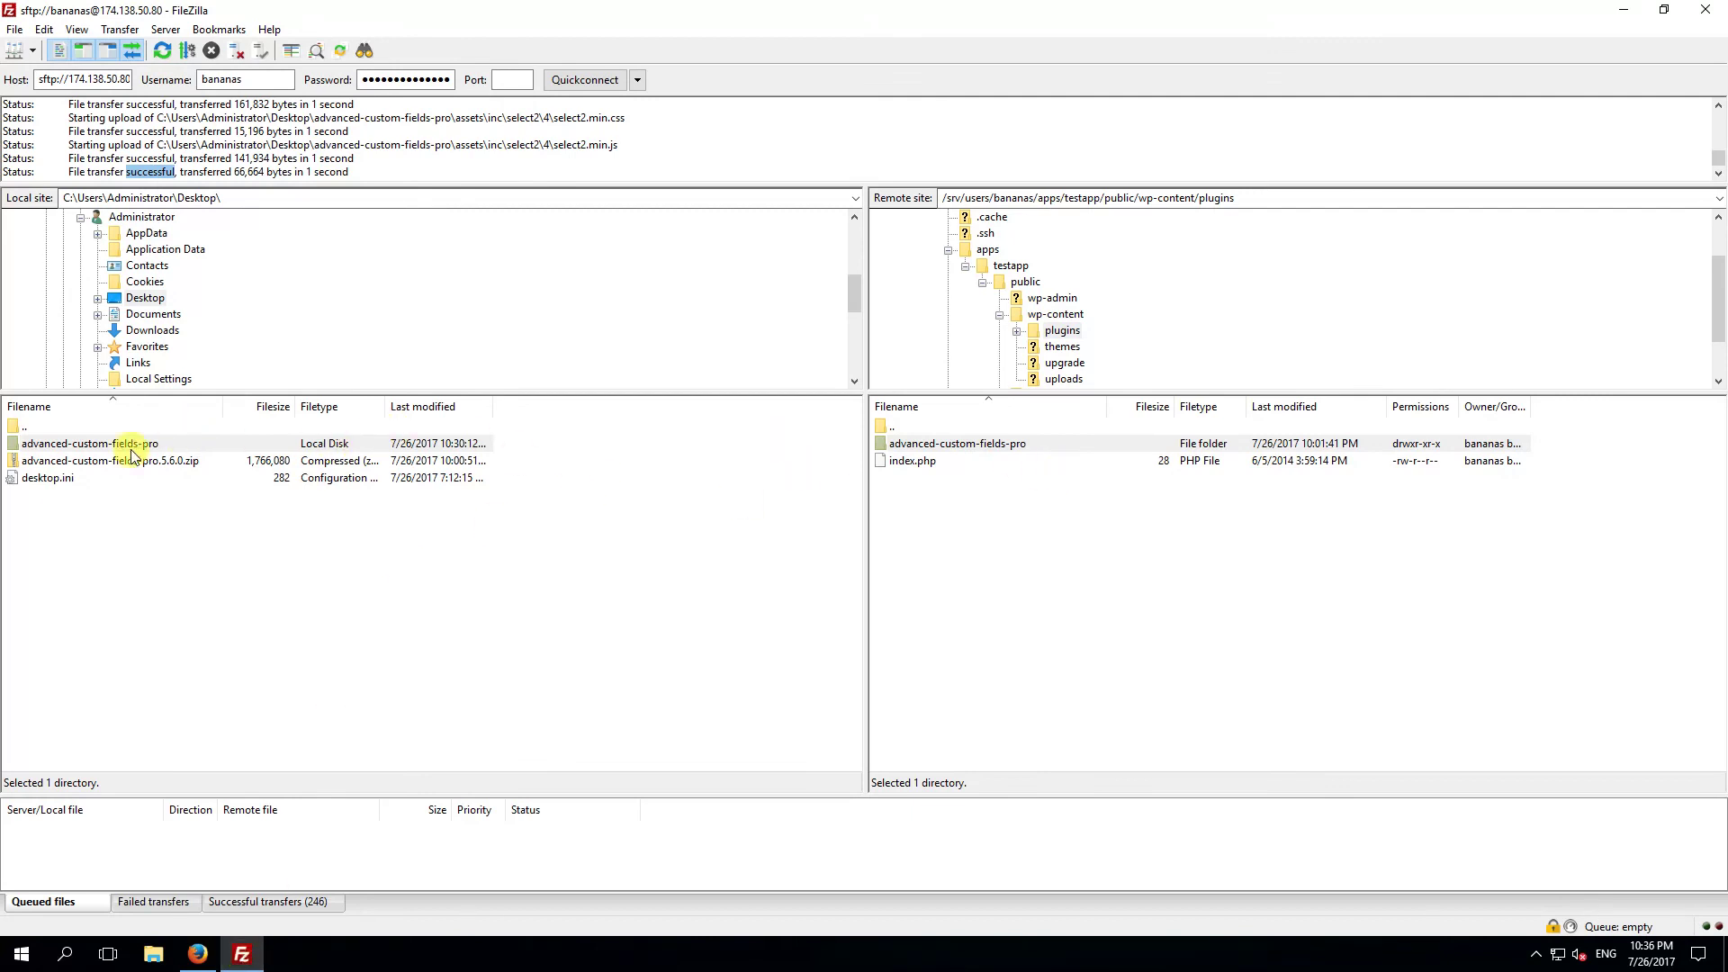
pyautogui.click(200, 956)
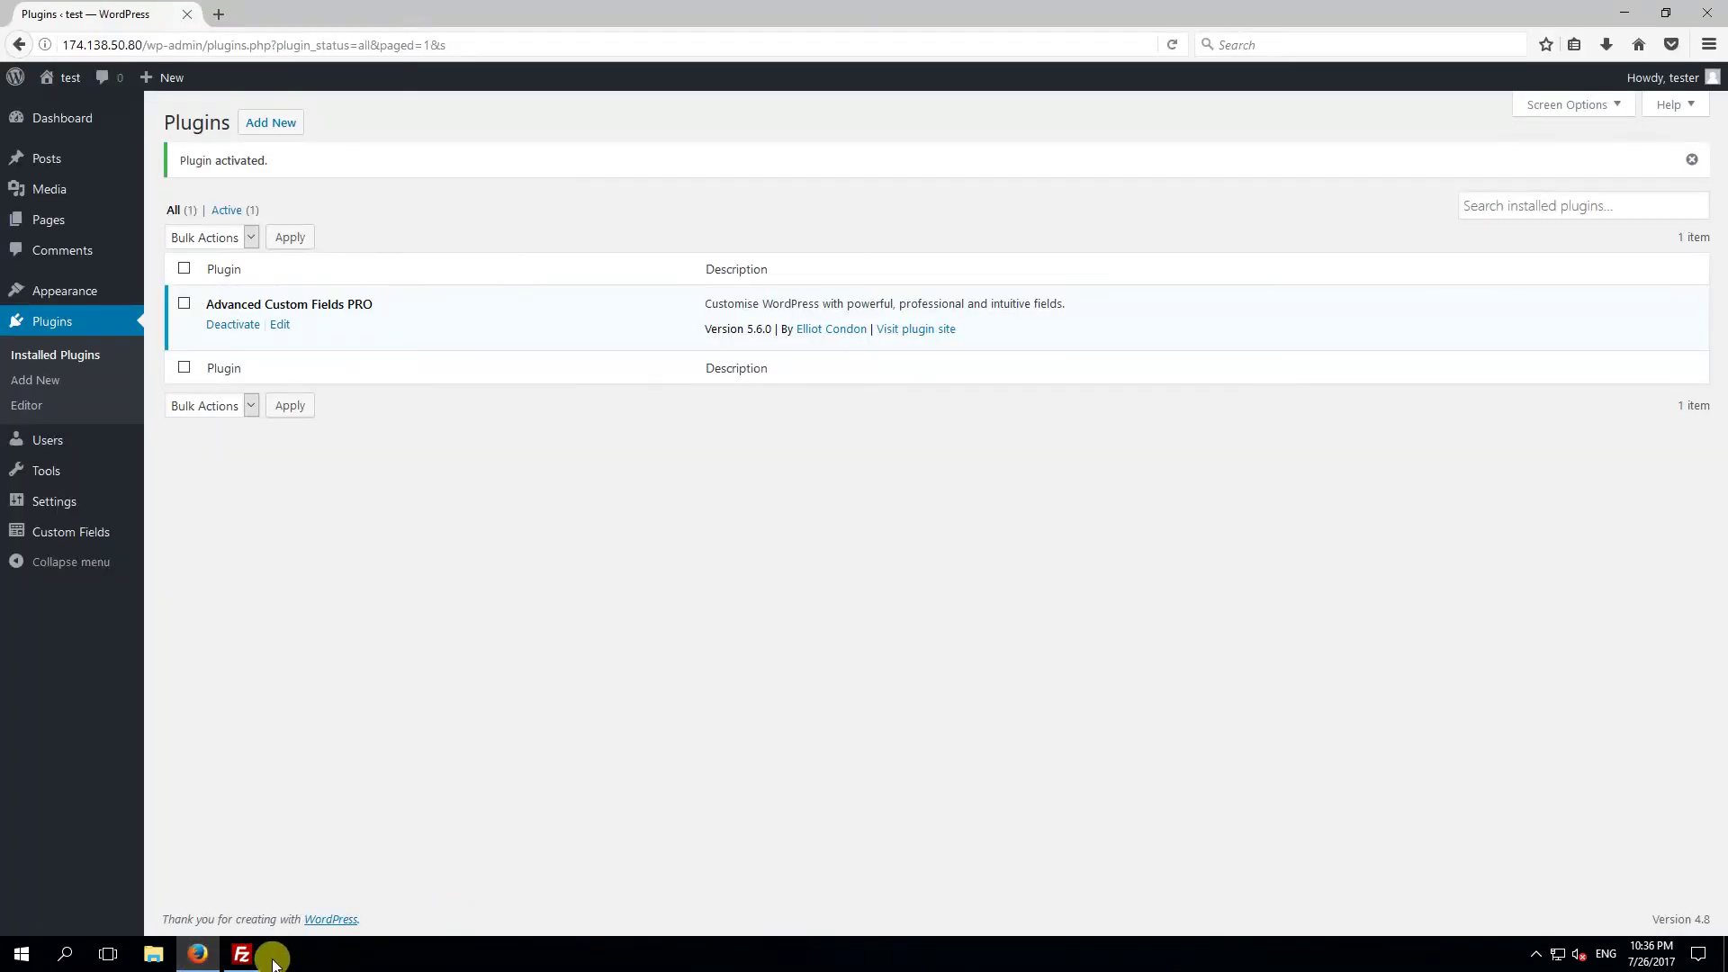
pyautogui.click(245, 952)
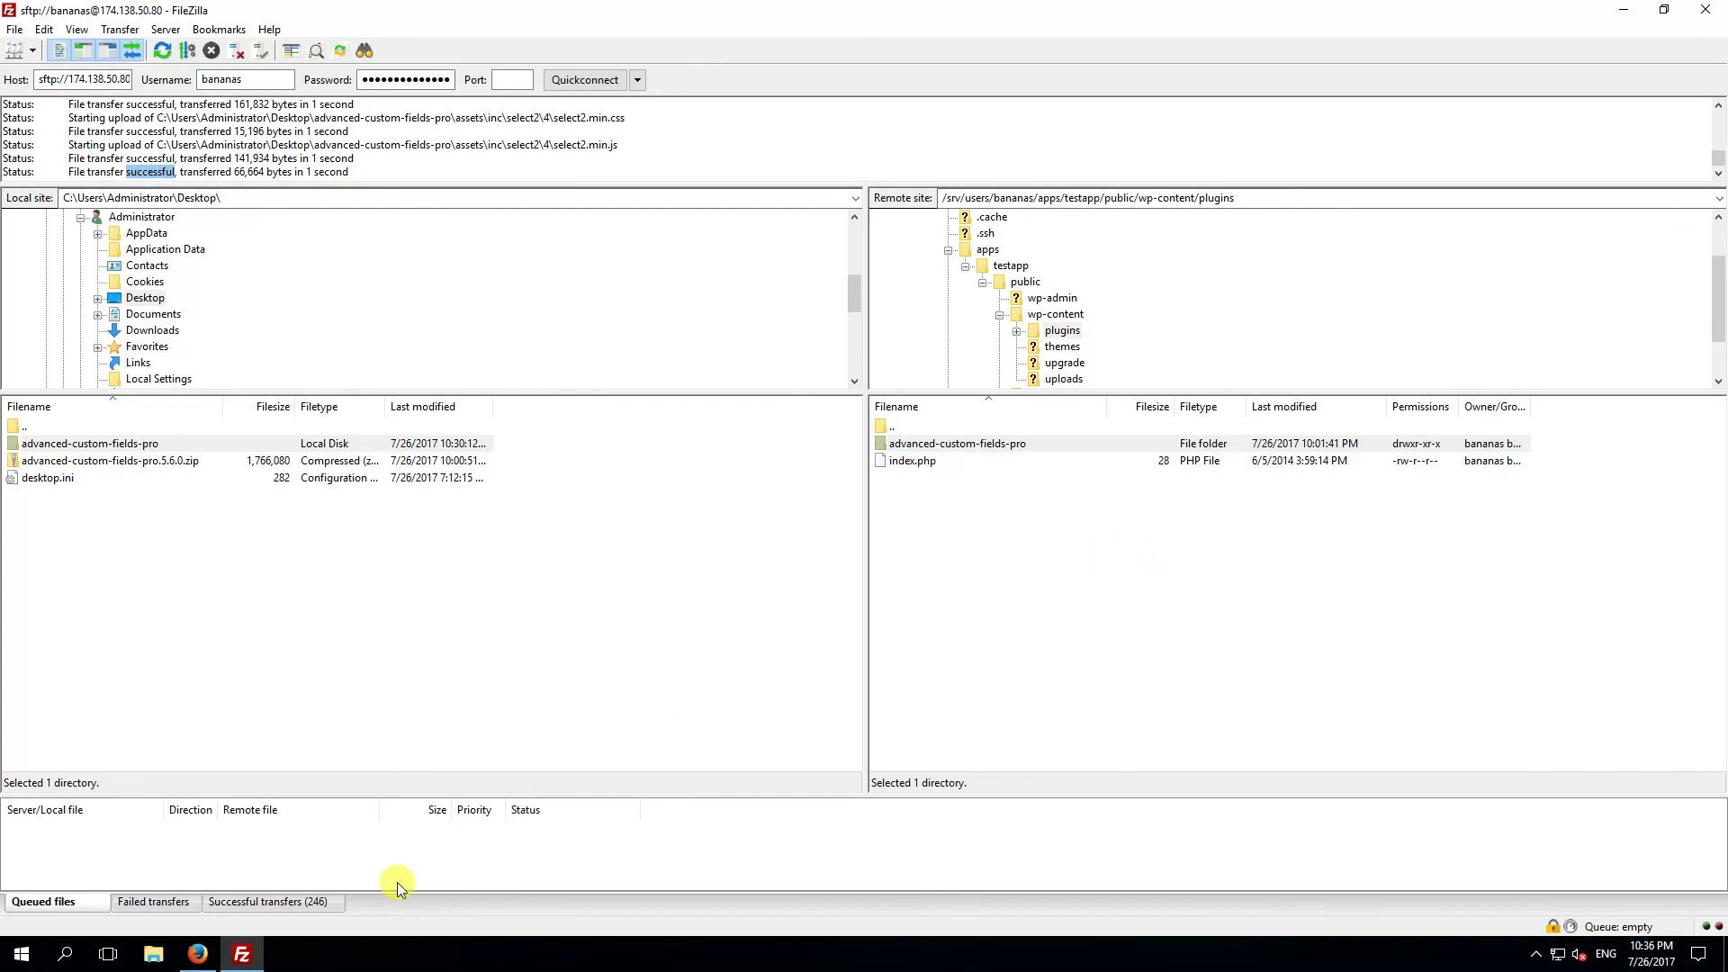
pyautogui.moveTo(216, 965)
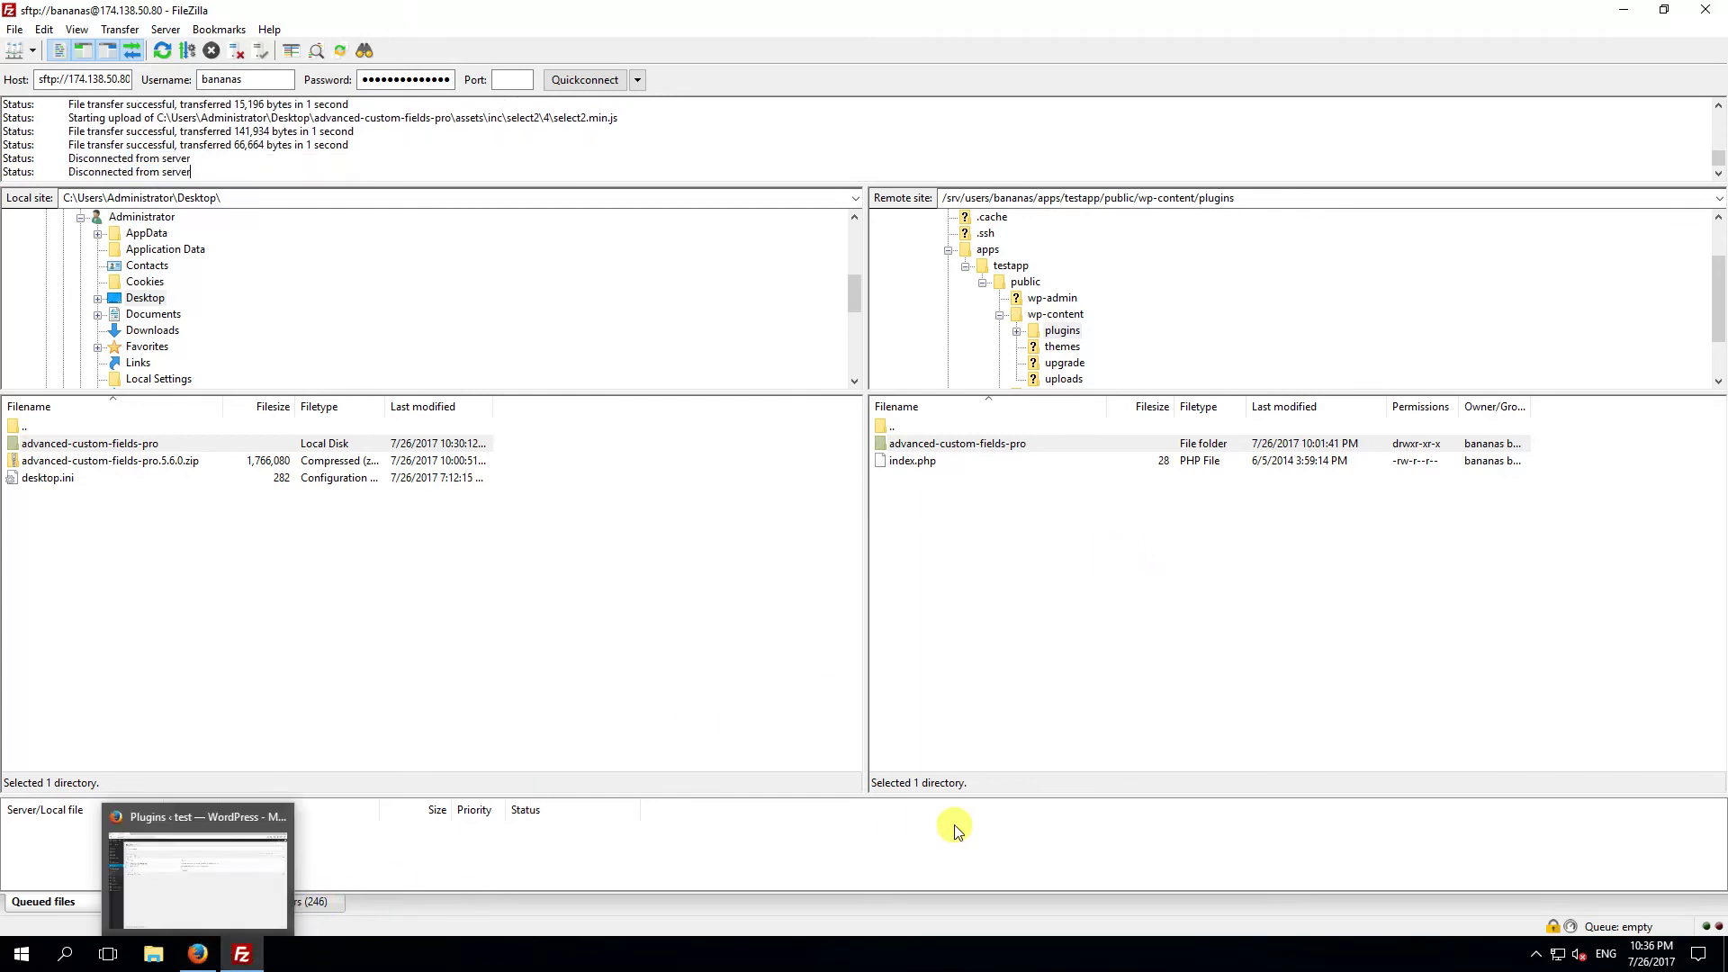